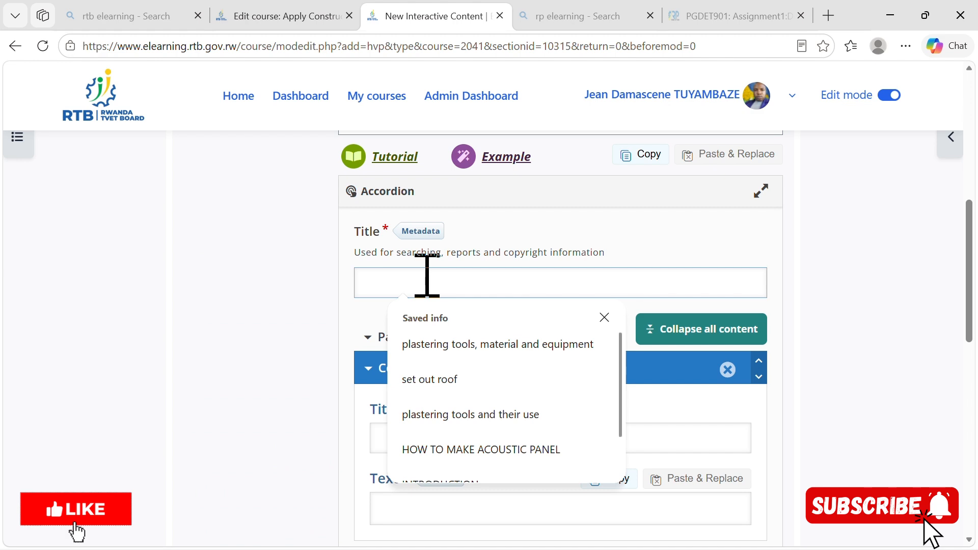
# Enter "summary of topic" as the title of the Accordion content.
pyautogui.scroll(5, 427, 277)
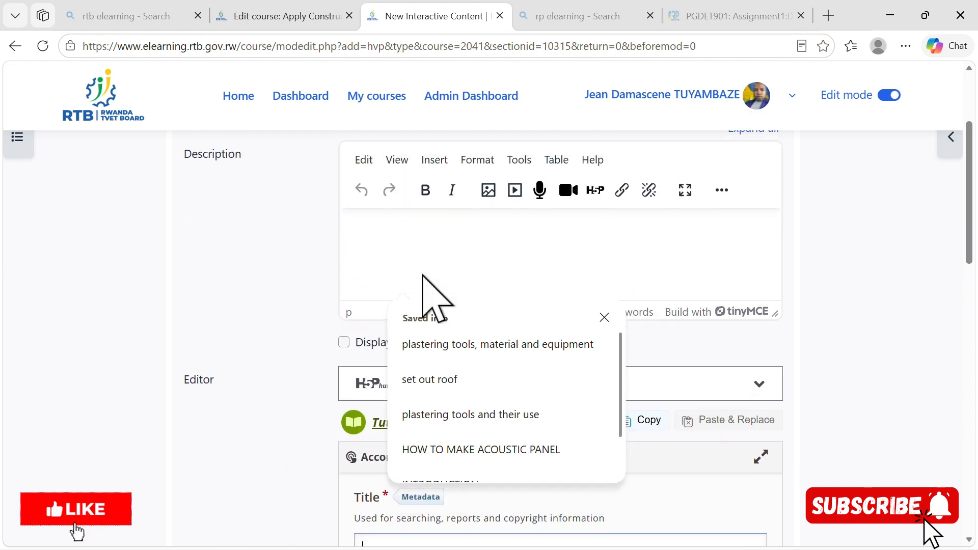
pyautogui.scroll(-2, 428, 285)
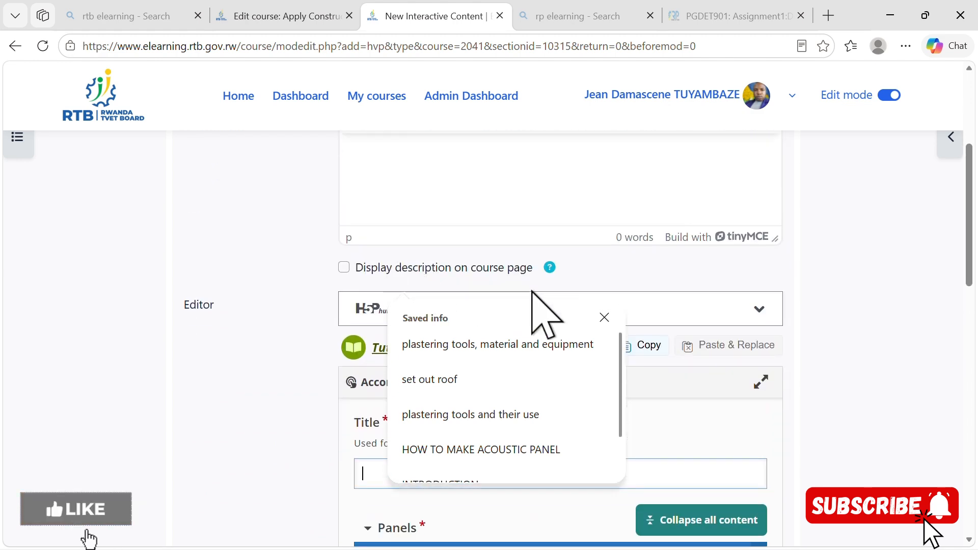
pyautogui.click(605, 317)
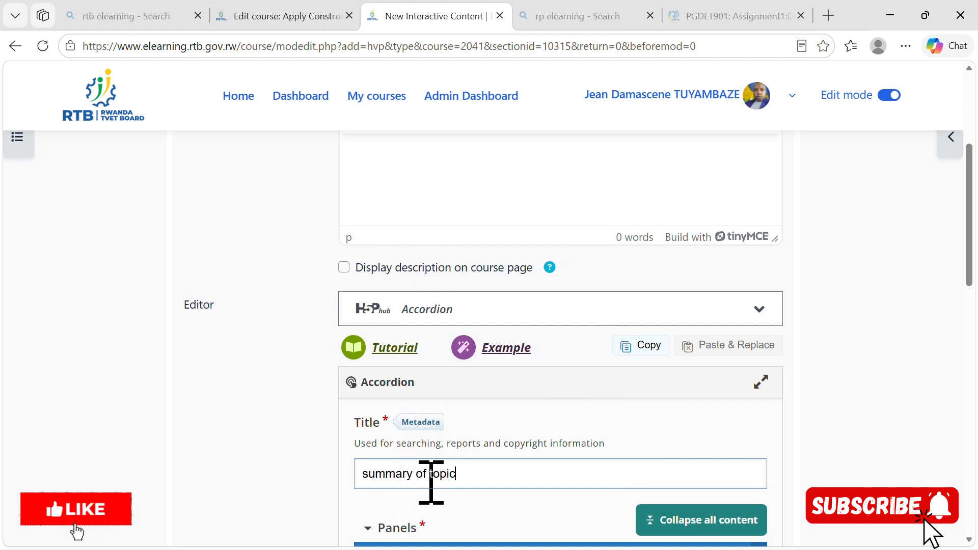
# Title the accordion's first panel "select tools ,equipment and materials".
pyautogui.scroll(-3, 466, 512)
pyautogui.scroll(-2, 467, 494)
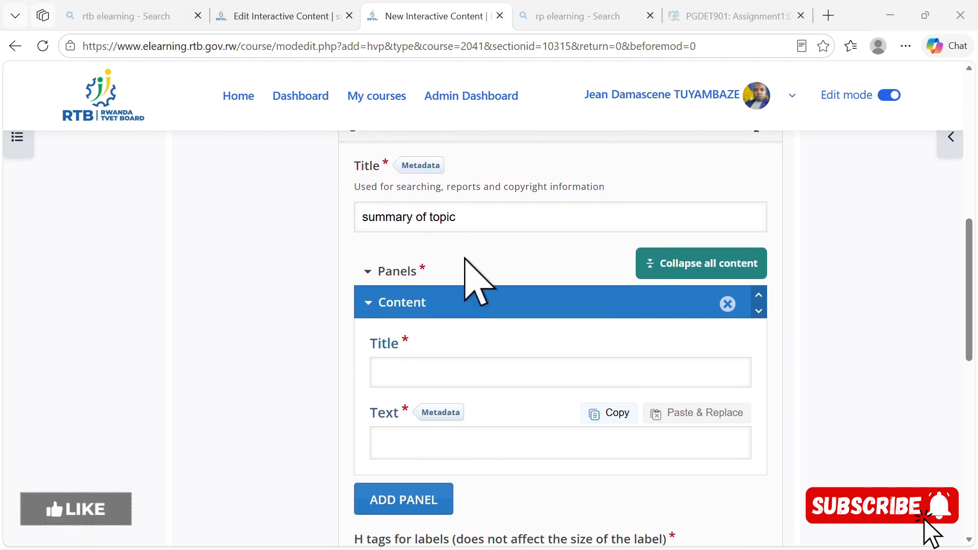
pyautogui.click(460, 383)
pyautogui.write('select tools ,equipment and materials')
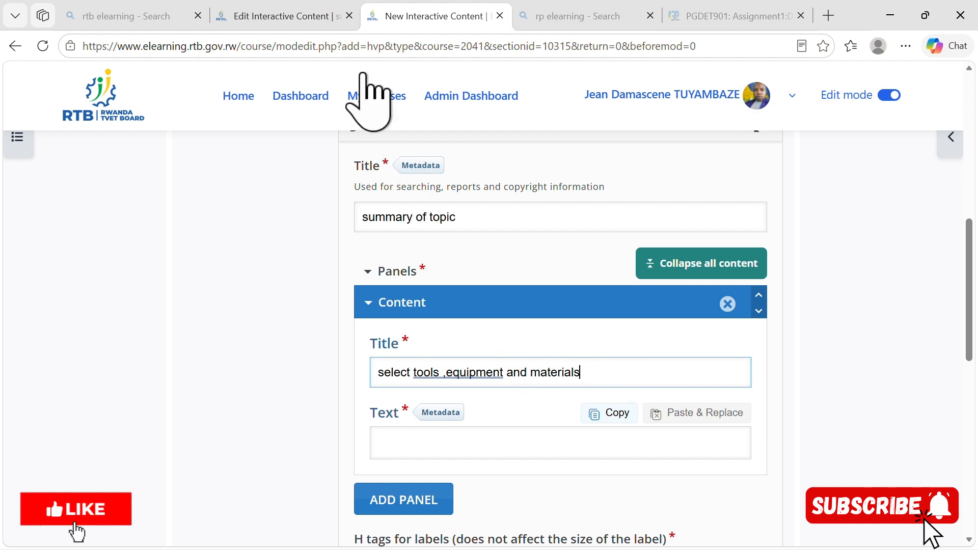
# Paste the copied topic summary into the first panel's text and save the activity, returning to the course.
pyautogui.hotkey('alt', 'Tab')
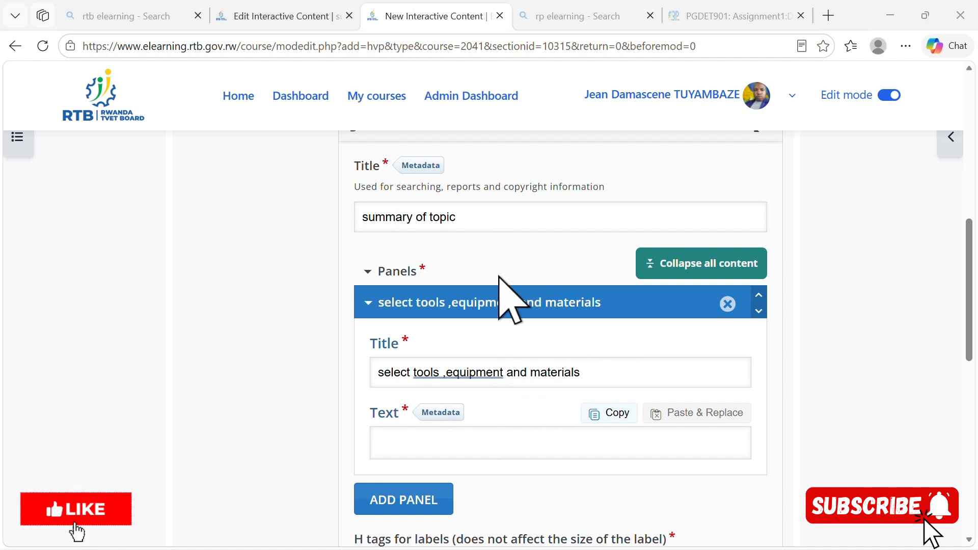
pyautogui.scroll(-3, 563, 428)
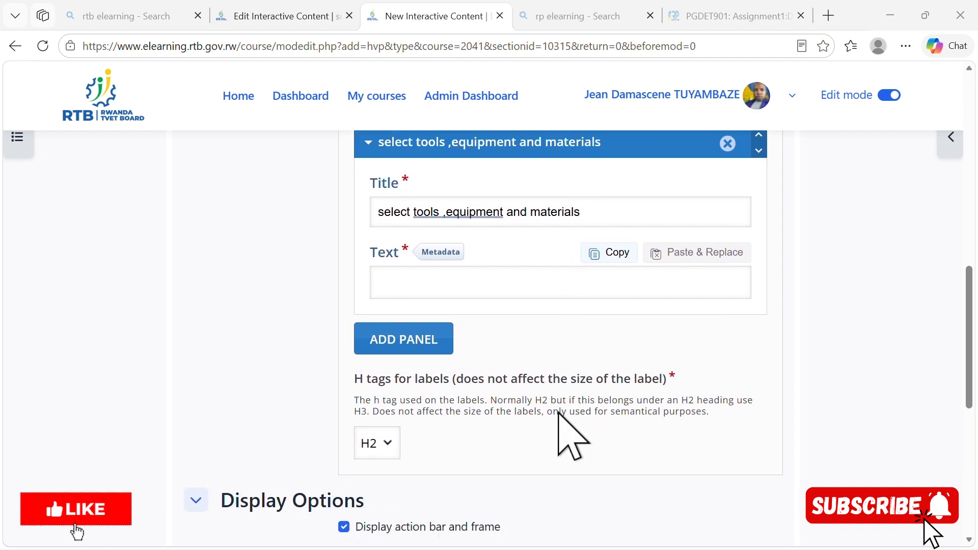
pyautogui.click(402, 279)
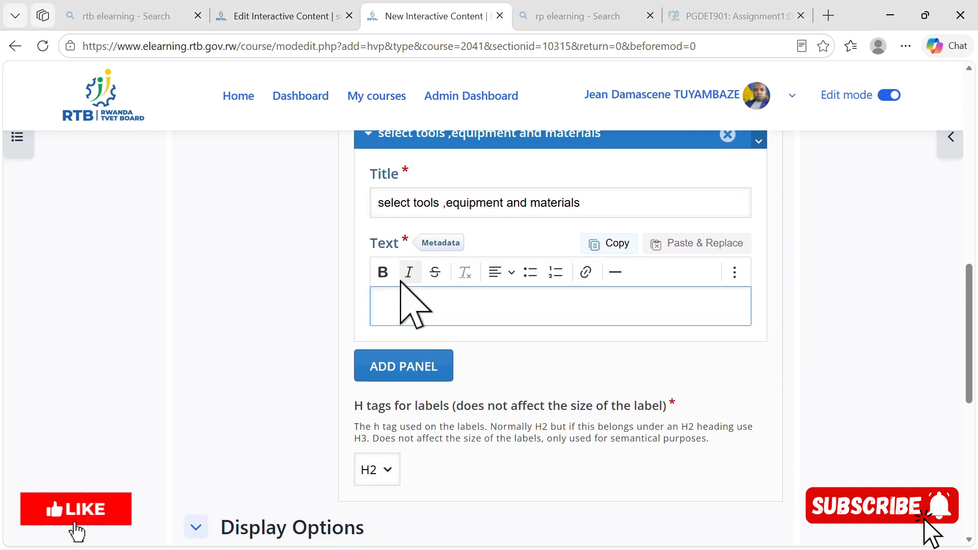
pyautogui.hotkey('ctrl', 'v')
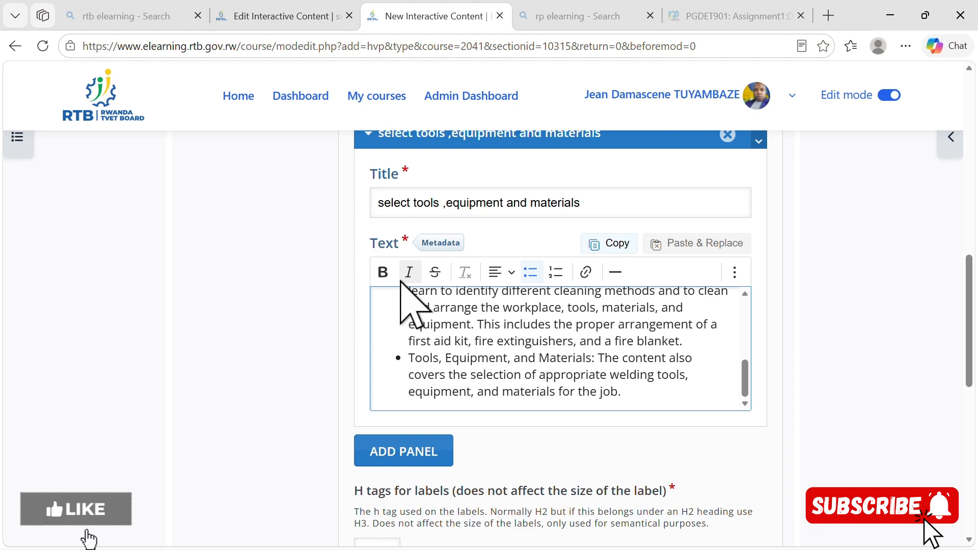
pyautogui.scroll(-3, 515, 384)
pyautogui.scroll(-1, 516, 387)
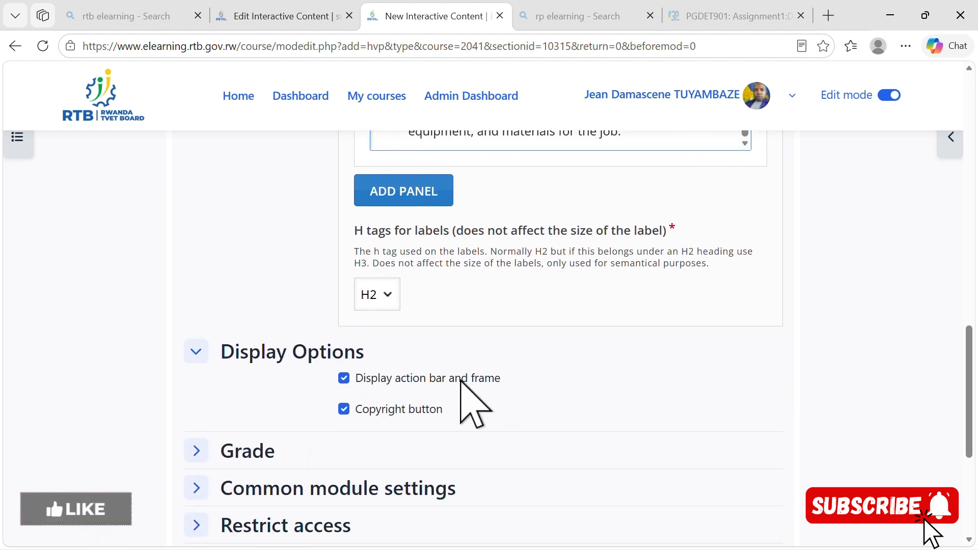
pyautogui.scroll(5, 474, 305)
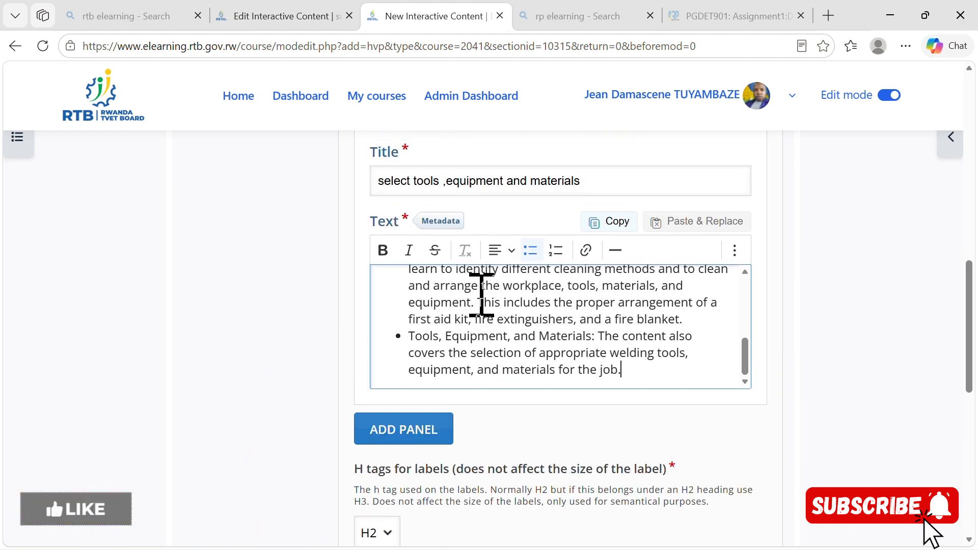
pyautogui.scroll(-10, 489, 334)
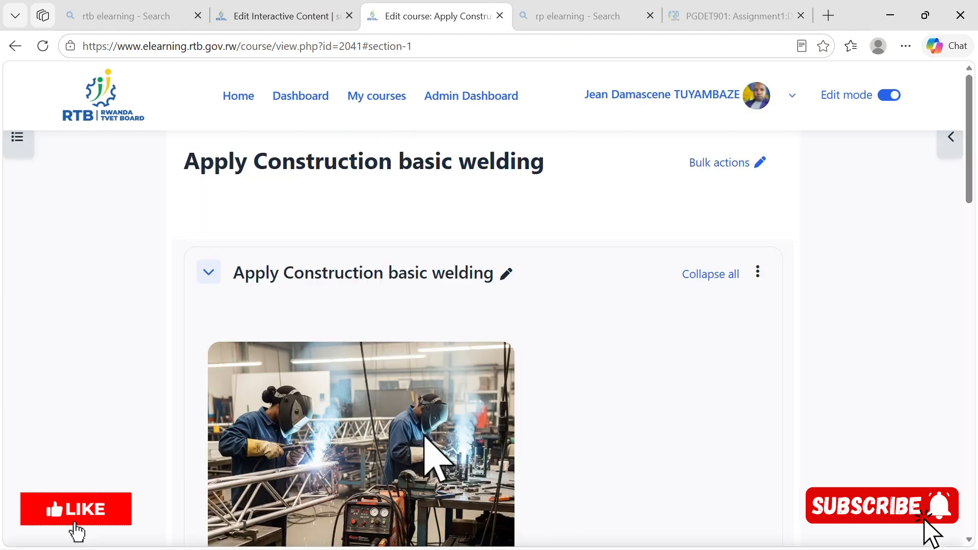
# Add a new Interactive Content activity below "summary of topic" in the "Learning outcome 1: Prepare the work" section.
pyautogui.scroll(2, 425, 458)
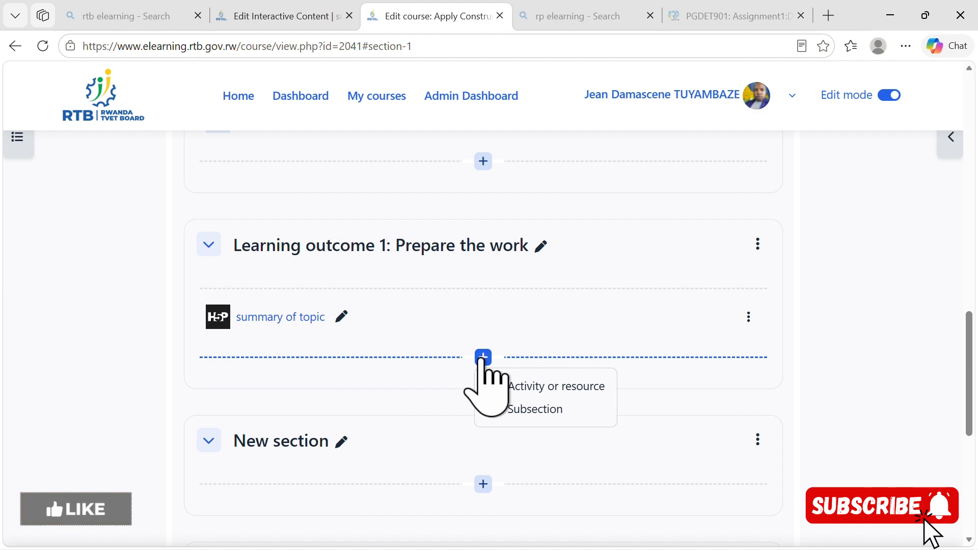
pyautogui.click(484, 357)
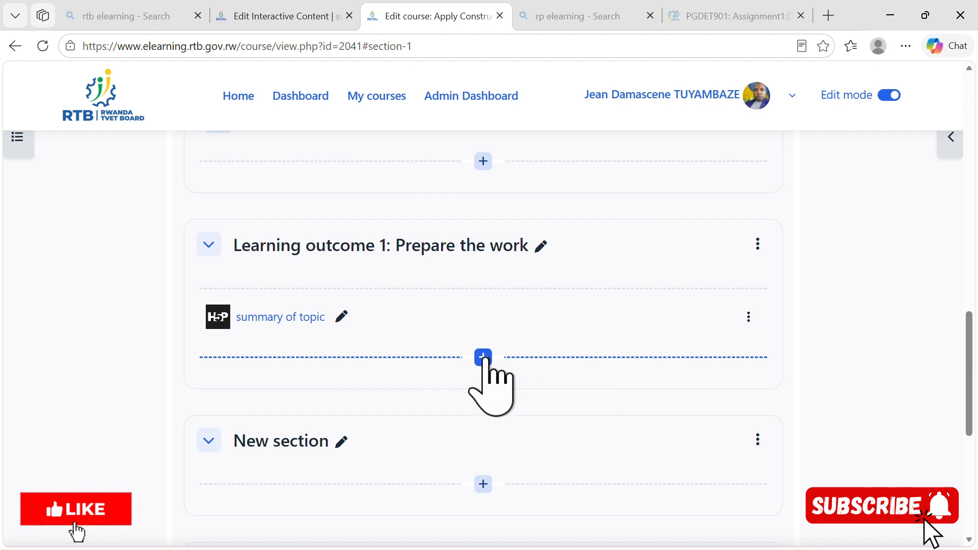
pyautogui.click(484, 358)
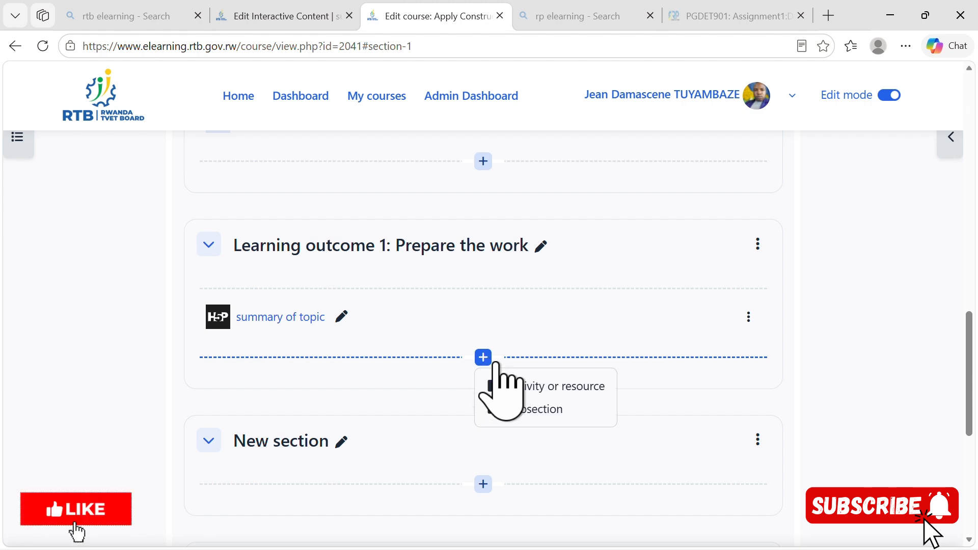
pyautogui.click(535, 393)
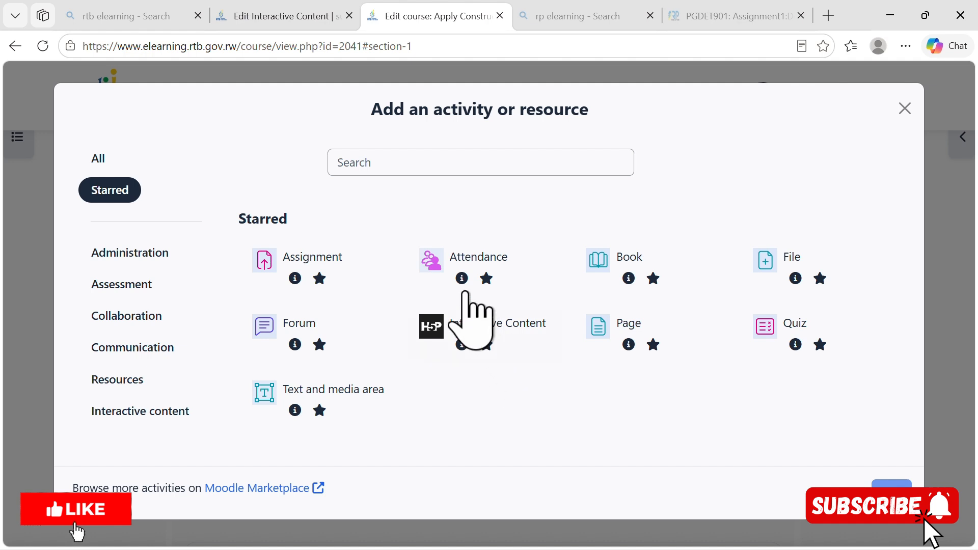
pyautogui.click(439, 327)
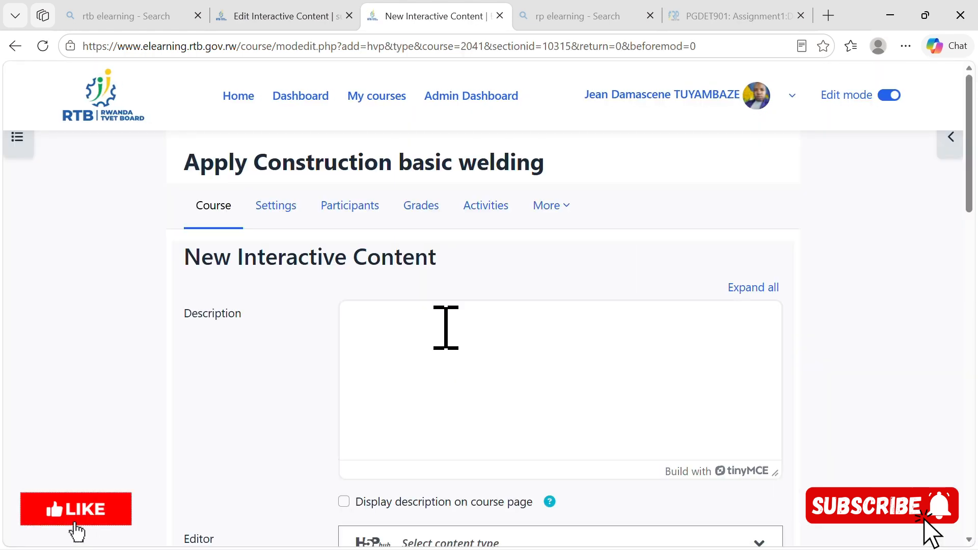
# Choose Course Presentation as the content type and title it "Prepare the work PRESENTATIONS", with a text element on its slide.
pyautogui.scroll(-8, 448, 352)
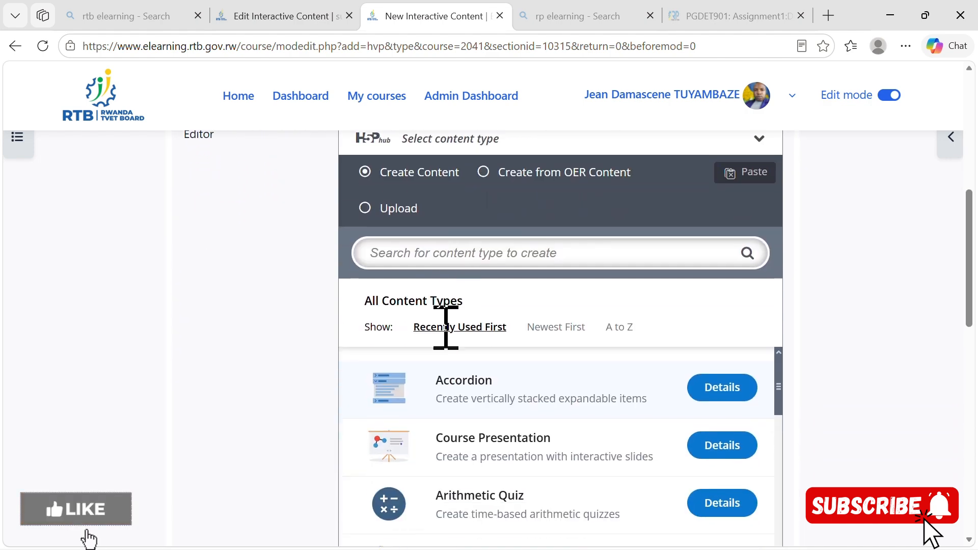
pyautogui.scroll(-1, 442, 327)
pyautogui.scroll(1, 441, 327)
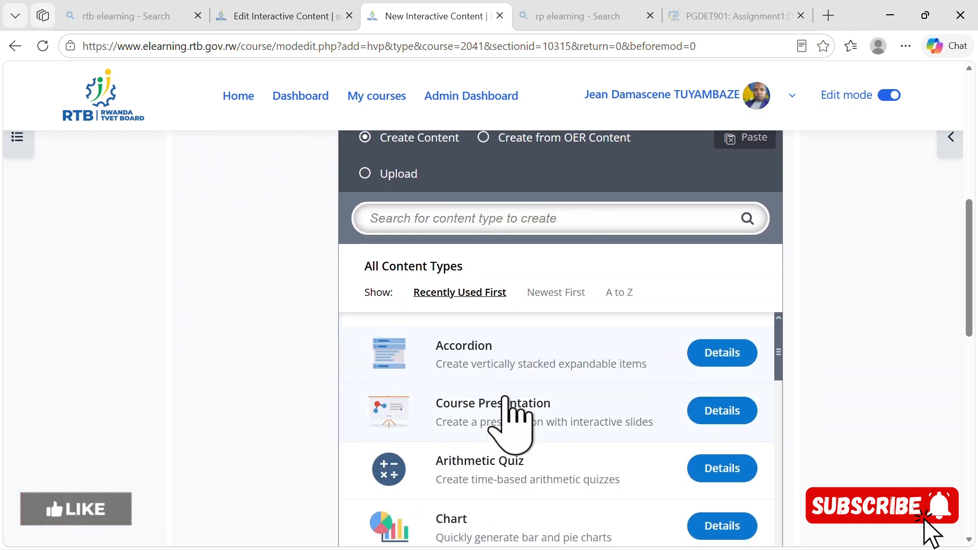
pyautogui.click(469, 412)
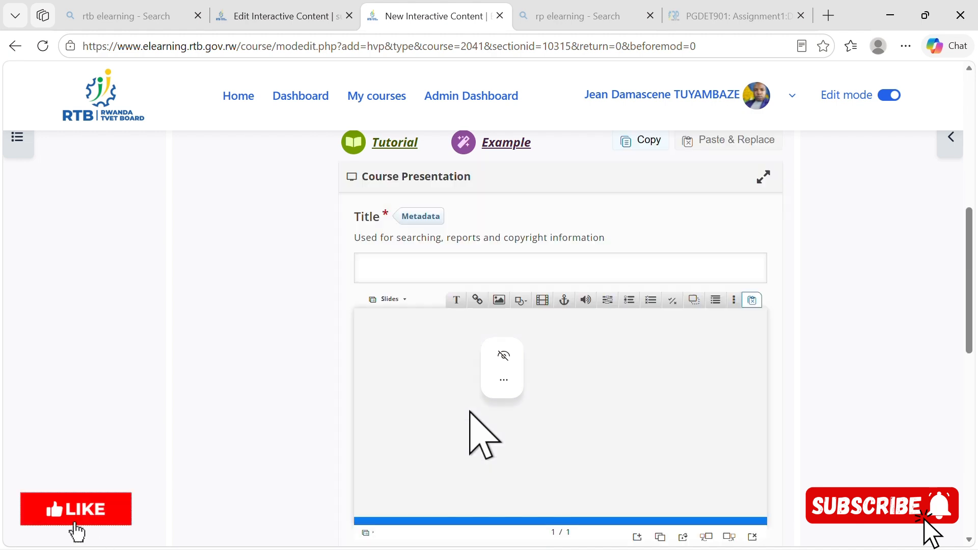
pyautogui.scroll(-1, 469, 410)
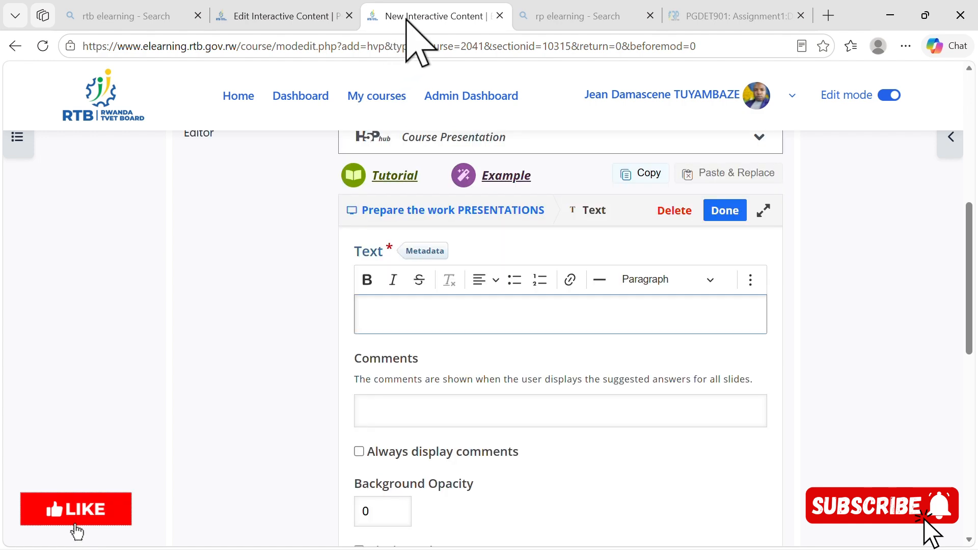
pyautogui.scroll(-2, 567, 348)
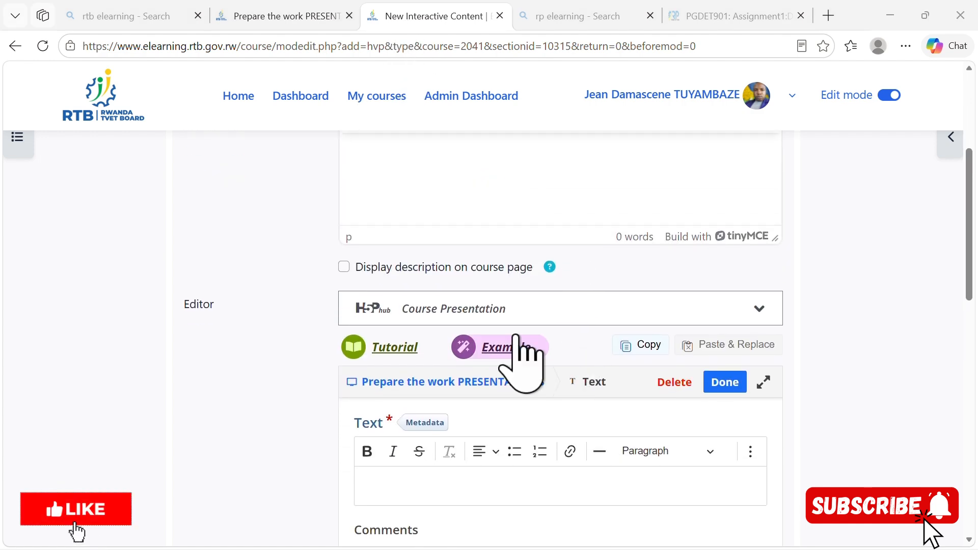
# Copy the content of the existing "Prepare the work PRESENTATIONS" activity for reuse.
pyautogui.click(759, 309)
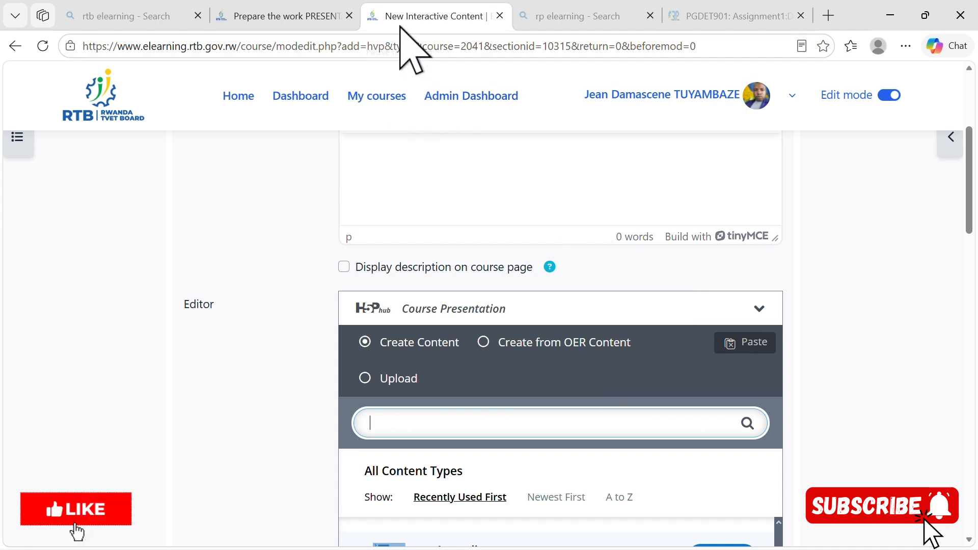
pyautogui.click(312, 16)
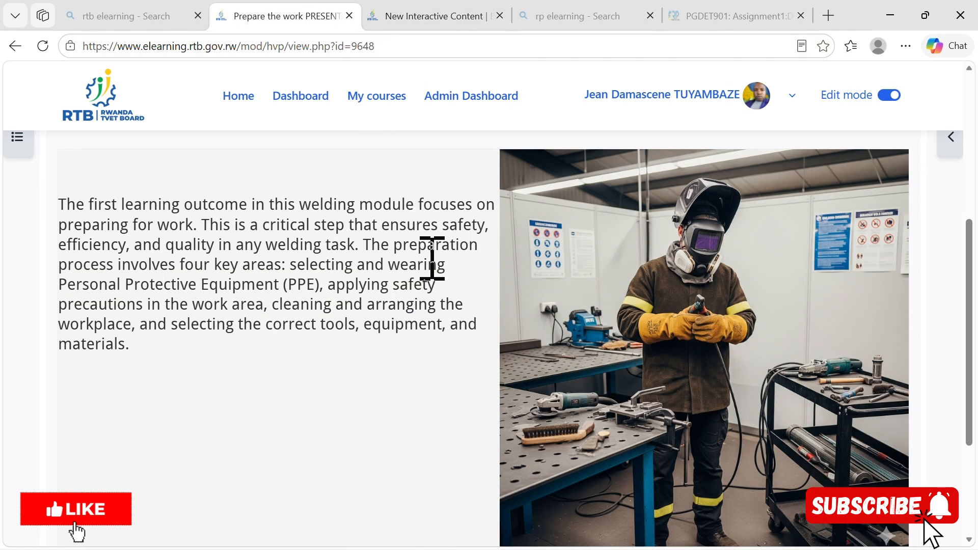
pyautogui.scroll(-3, 454, 328)
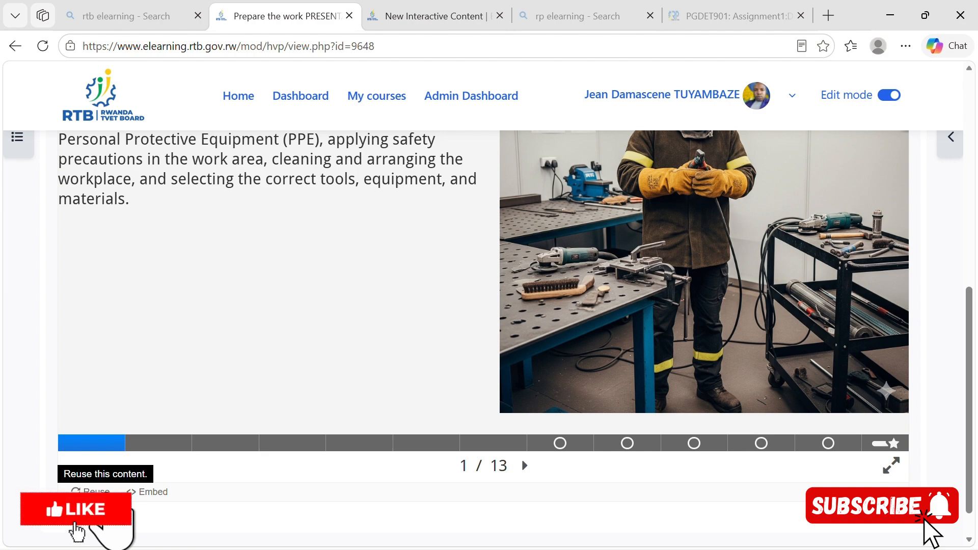
pyautogui.click(92, 491)
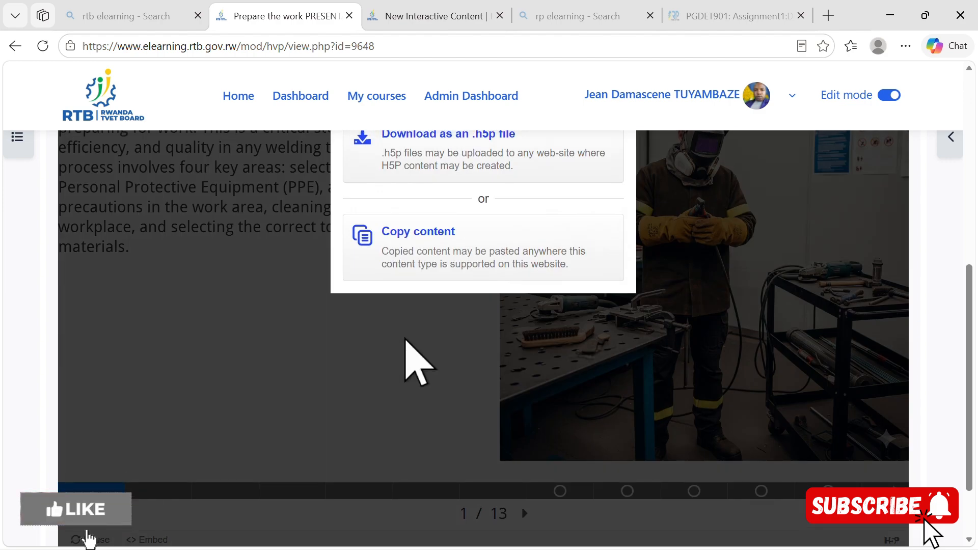
pyautogui.scroll(2, 406, 357)
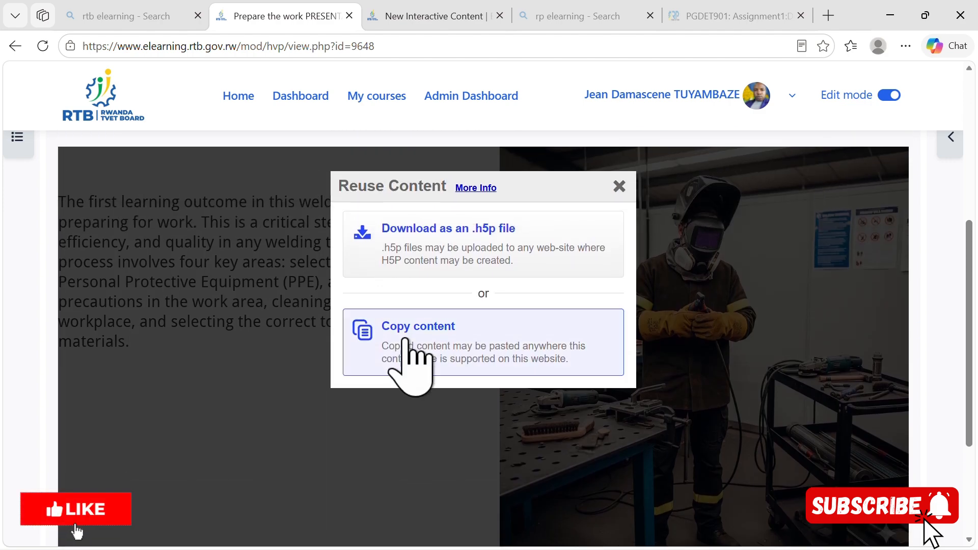
pyautogui.click(436, 338)
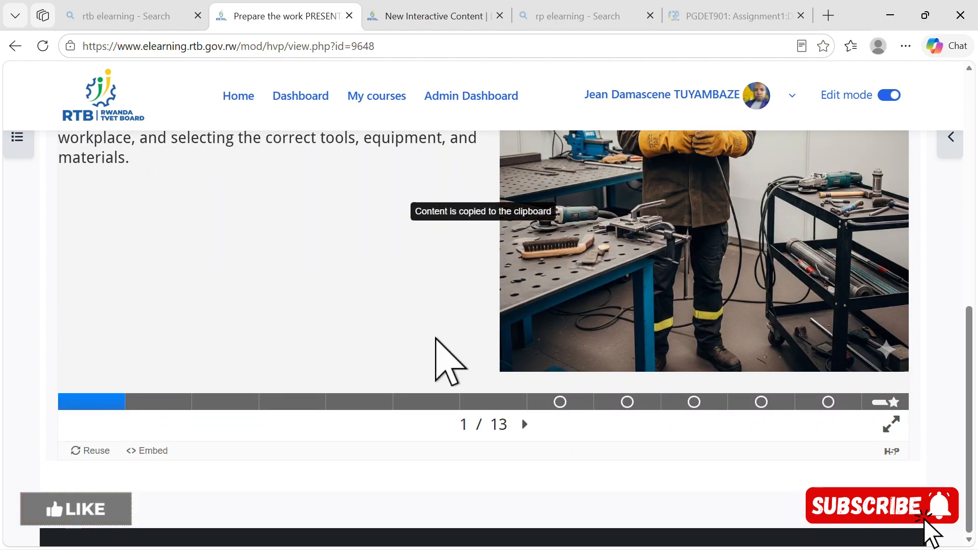
# Paste the copied presentation into the new Interactive Content activity, replacing its current content.
pyautogui.click(383, 19)
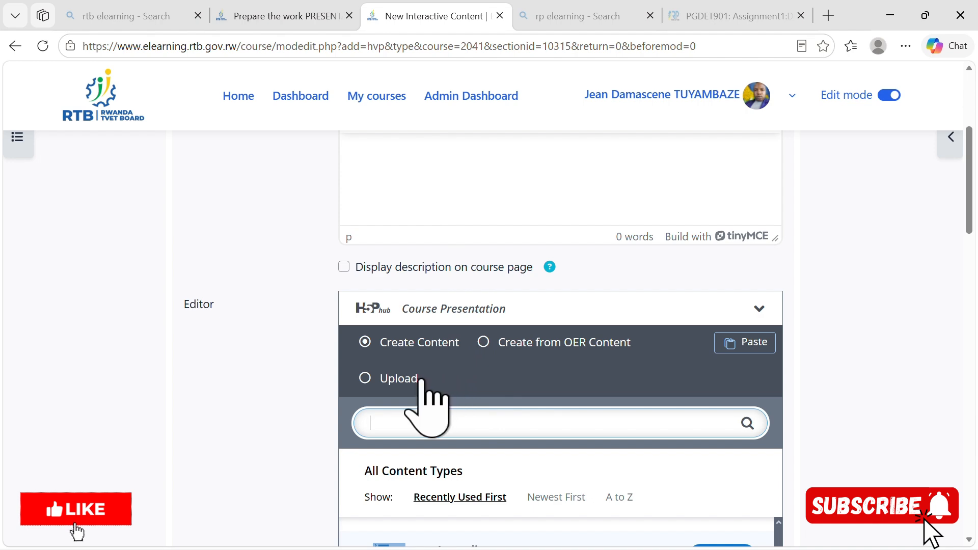
pyautogui.scroll(1, 624, 331)
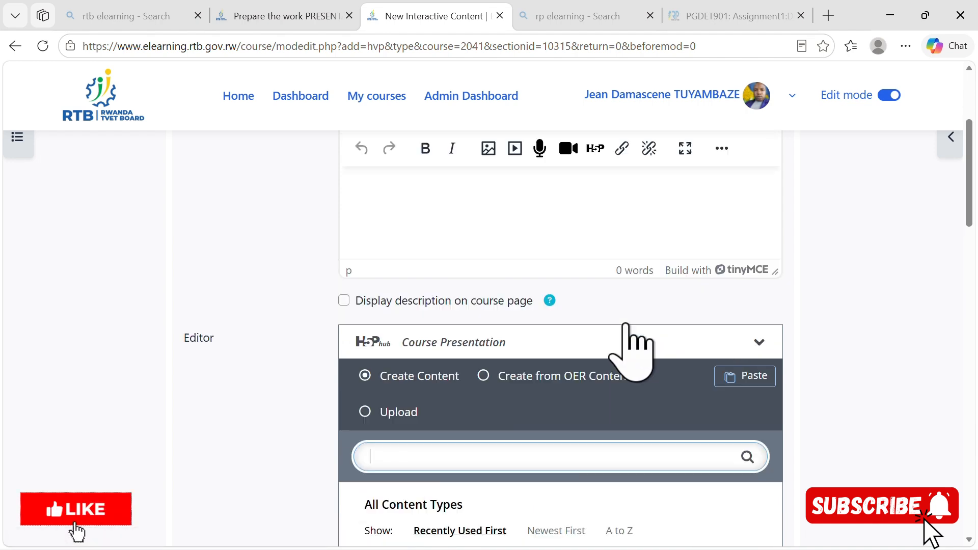
pyautogui.scroll(3, 629, 336)
pyautogui.scroll(-2, 637, 341)
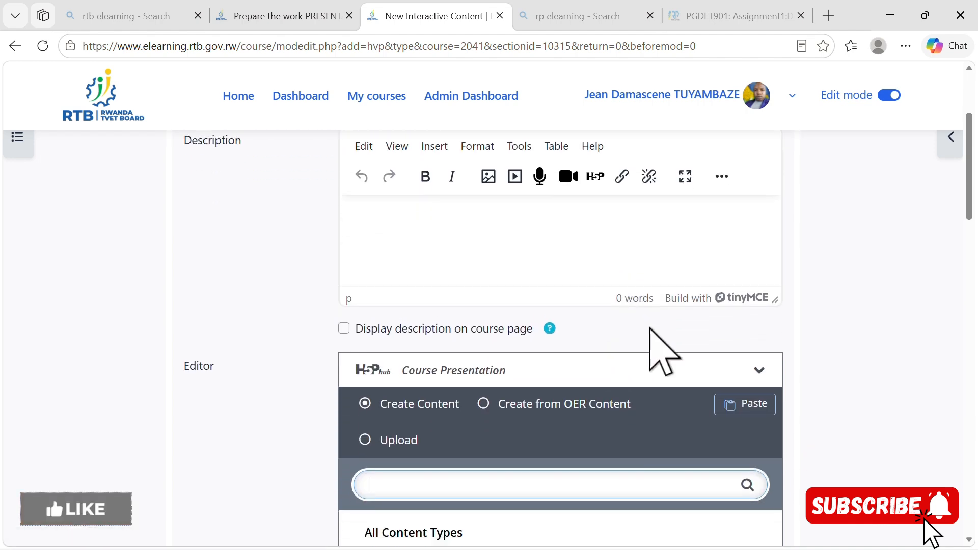
pyautogui.click(753, 403)
pyautogui.scroll(-3, 754, 408)
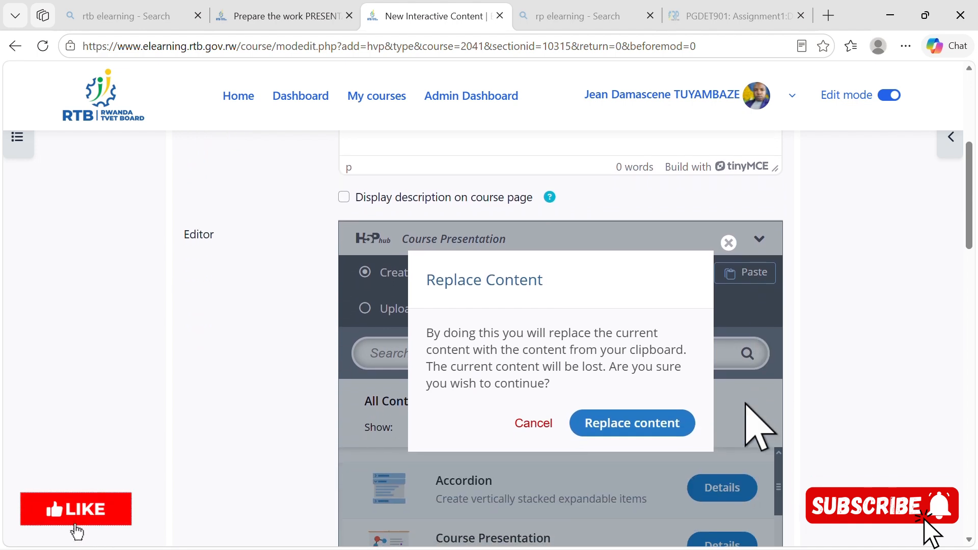
pyautogui.click(658, 423)
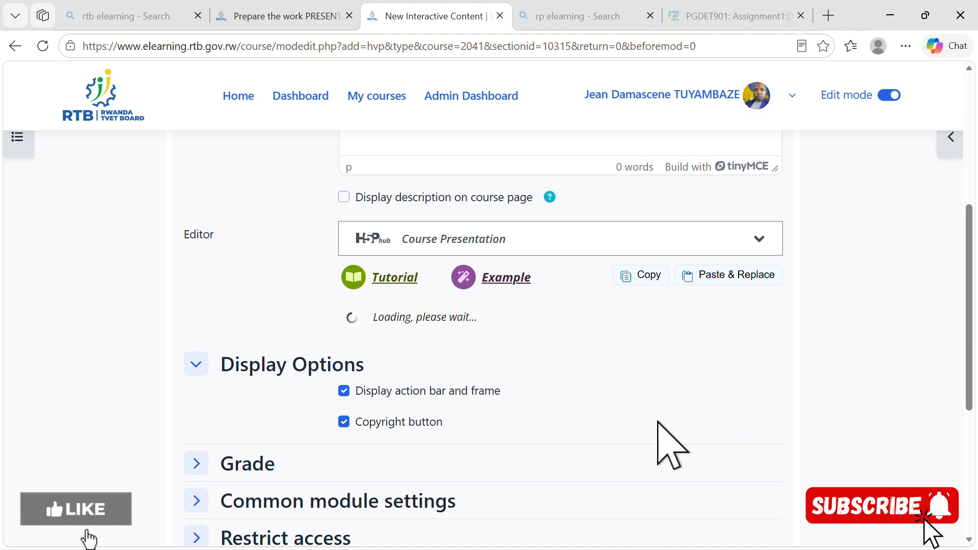
pyautogui.scroll(-3, 670, 444)
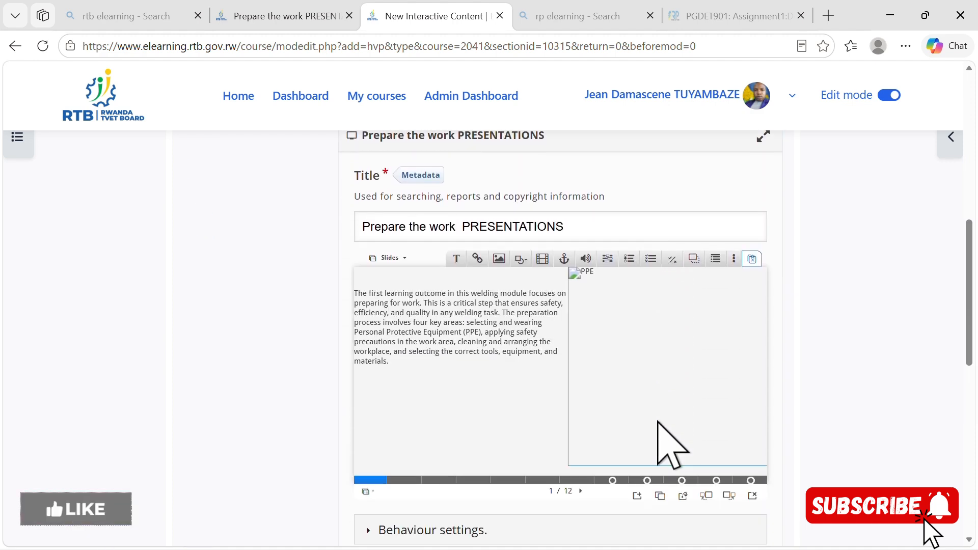
pyautogui.scroll(-2, 667, 444)
pyautogui.scroll(-1, 563, 408)
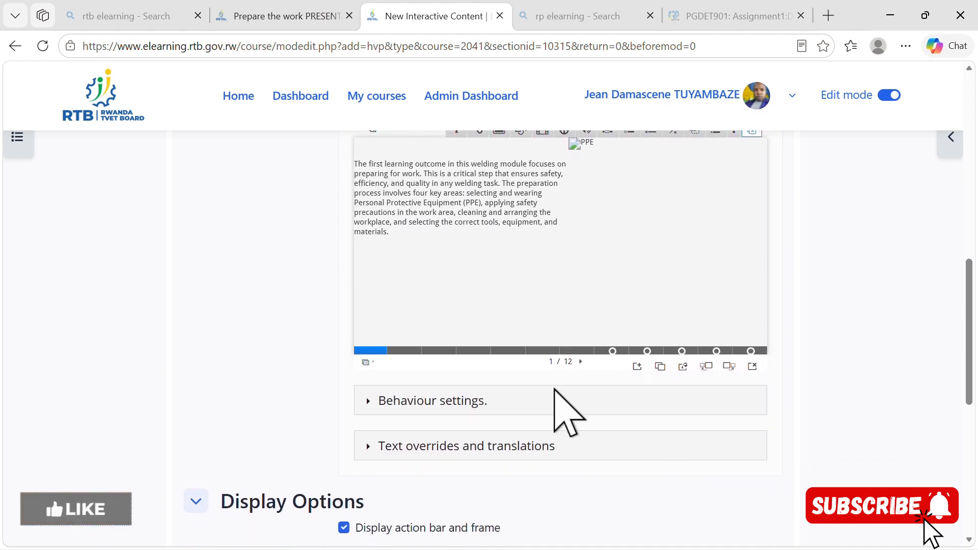
# Save the pasted presentation activity and return to the course page.
pyautogui.scroll(-1, 563, 408)
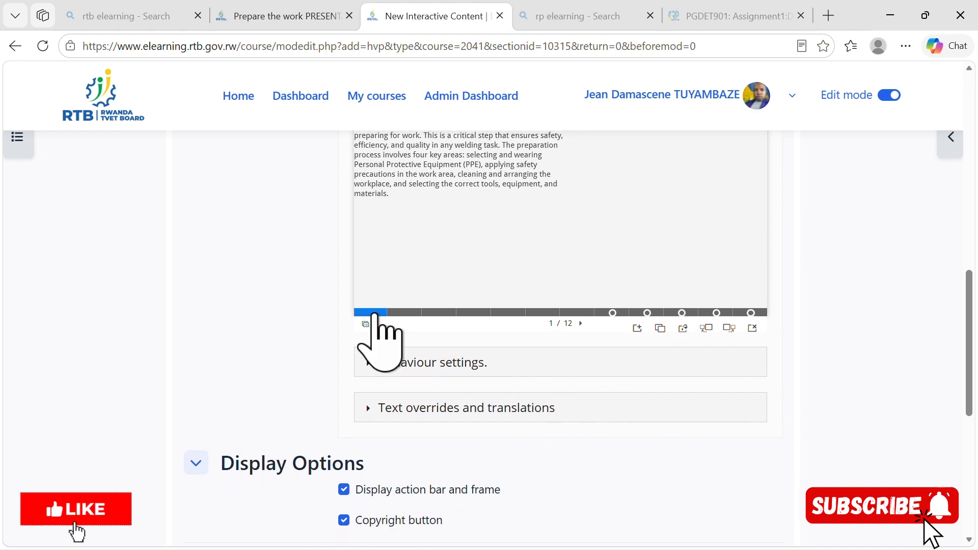
pyautogui.scroll(-5, 469, 245)
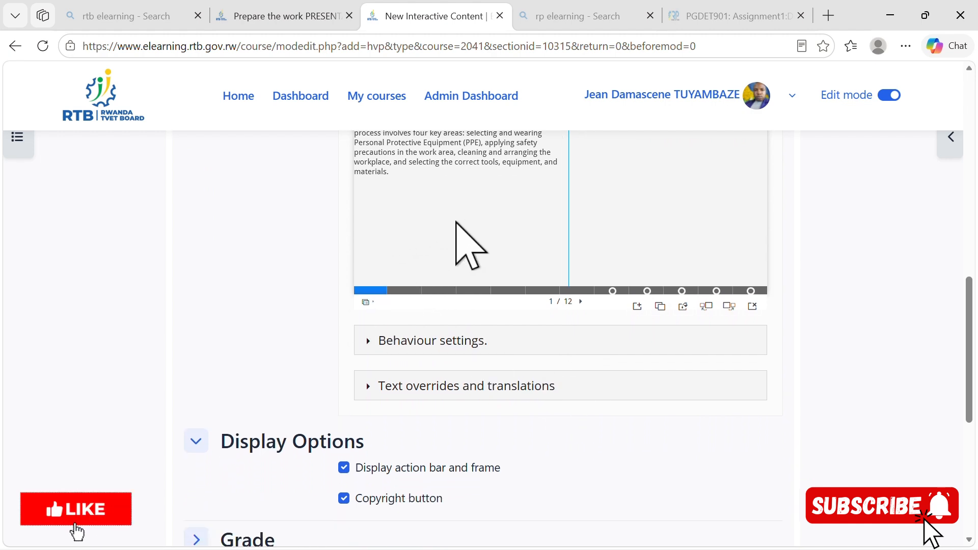
pyautogui.scroll(-3, 468, 244)
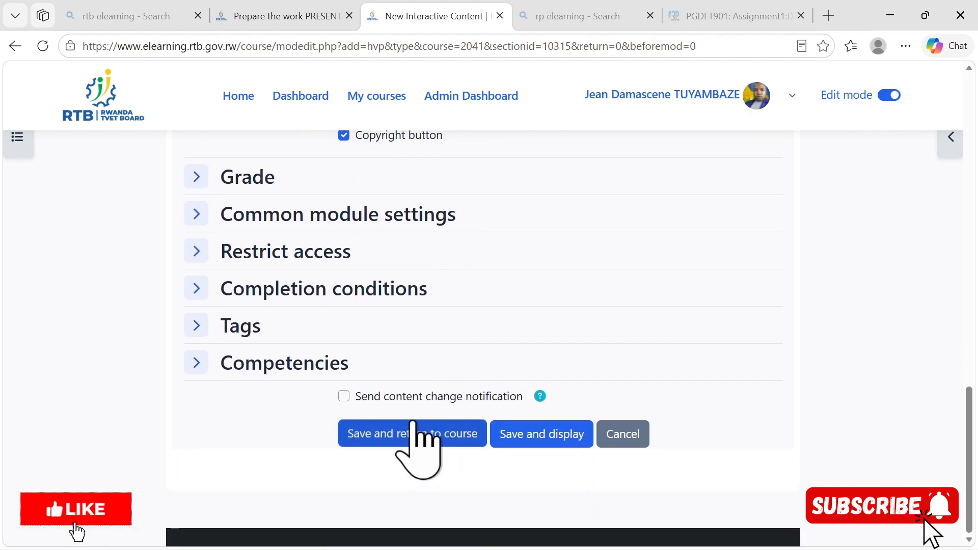
pyautogui.click(412, 437)
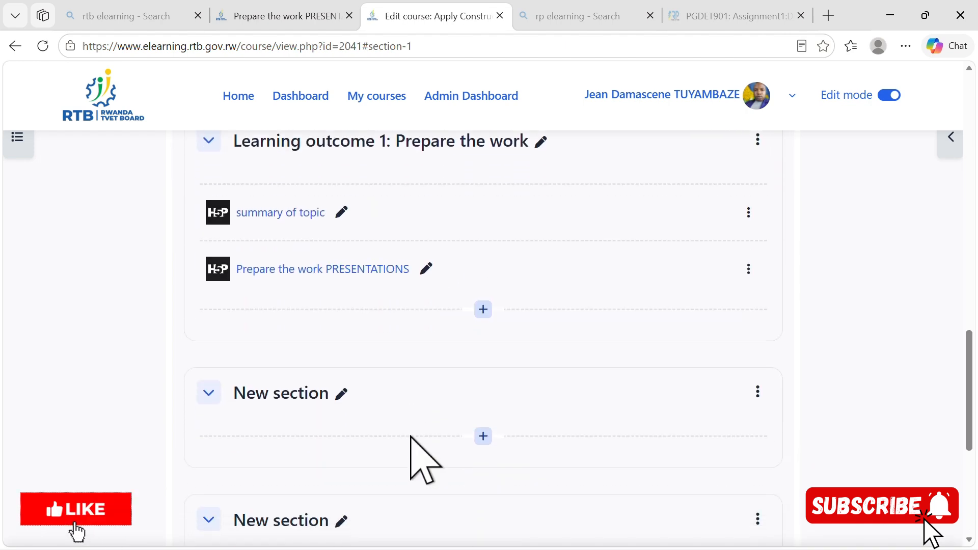
# Turn off edit mode for the course after reviewing the activities under "Learning outcome 1: Prepare the work".
pyautogui.scroll(-1, 394, 393)
pyautogui.scroll(3, 394, 394)
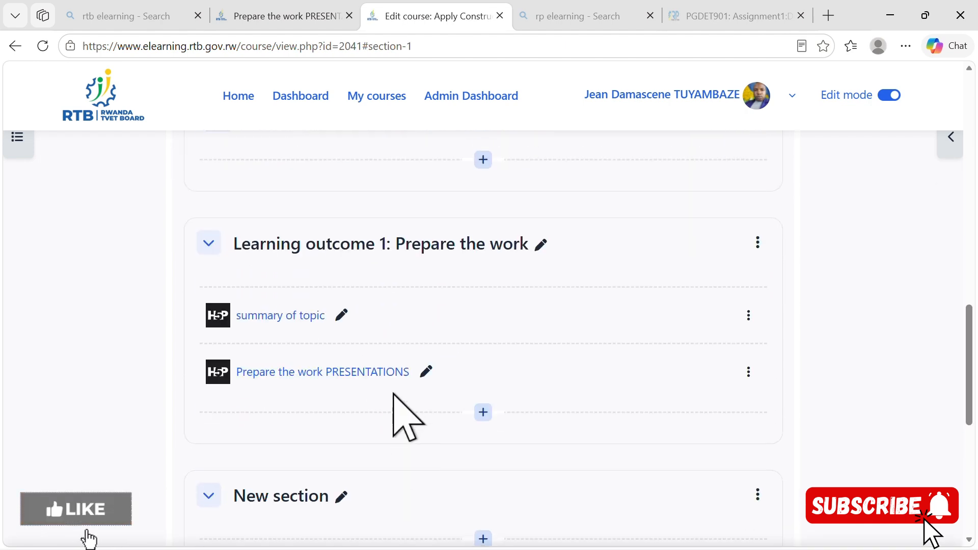
pyautogui.scroll(-1, 326, 443)
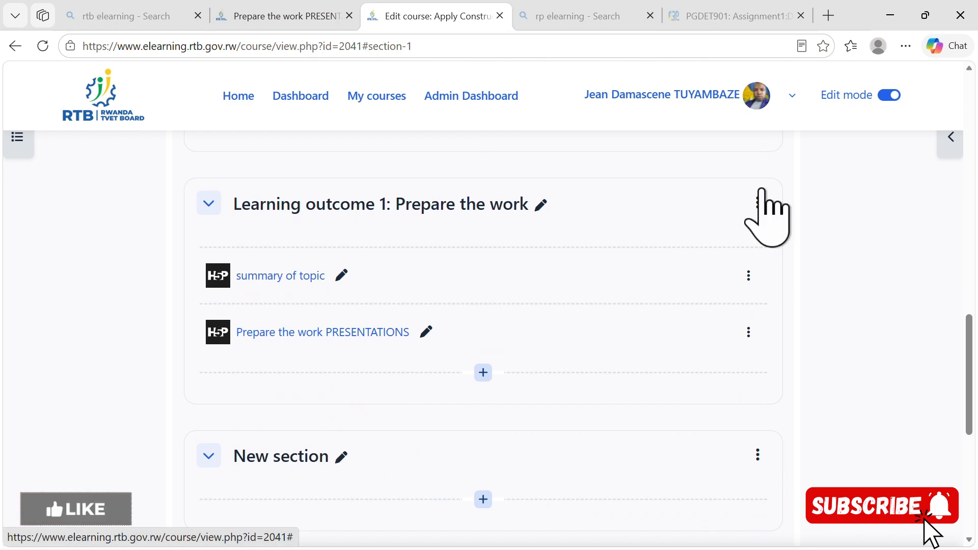
pyautogui.click(887, 95)
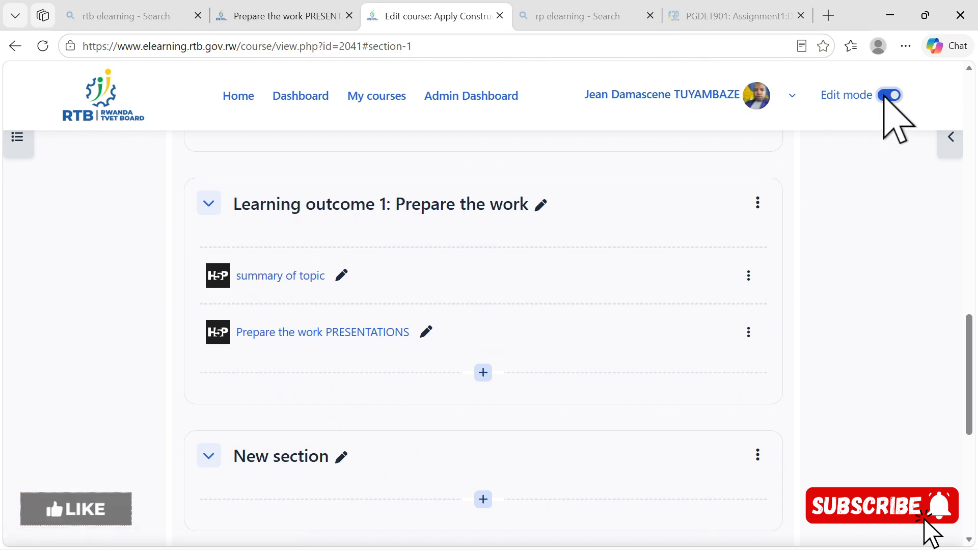
# Open the "summary of topic" activity, then expand, read and collapse its "select tools ,equipment and materials" entry.
pyautogui.scroll(-10, 400, 360)
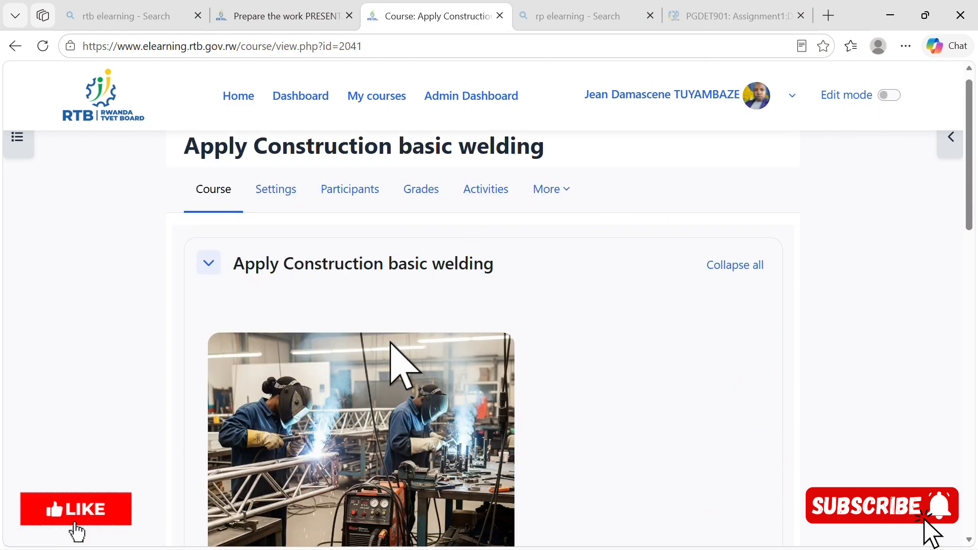
pyautogui.scroll(-4, 390, 342)
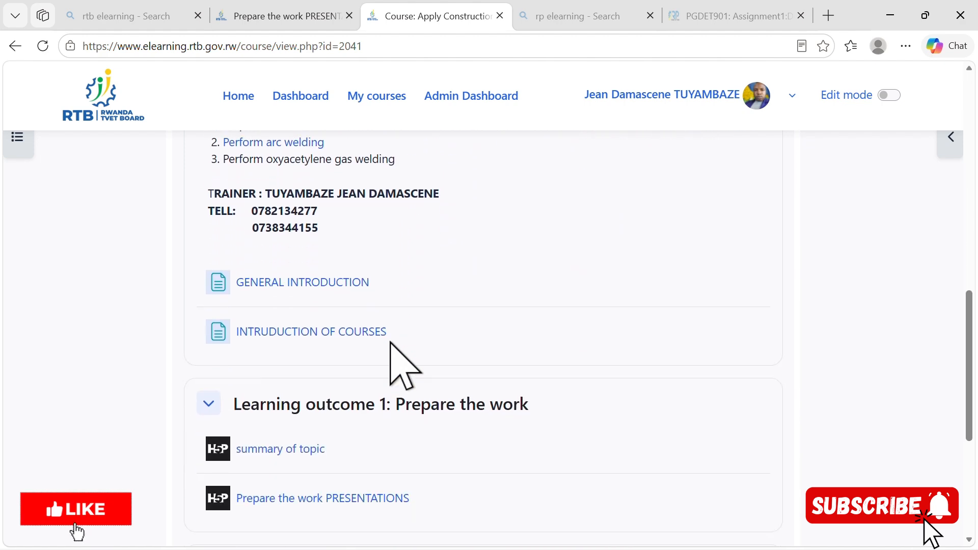
pyautogui.click(278, 296)
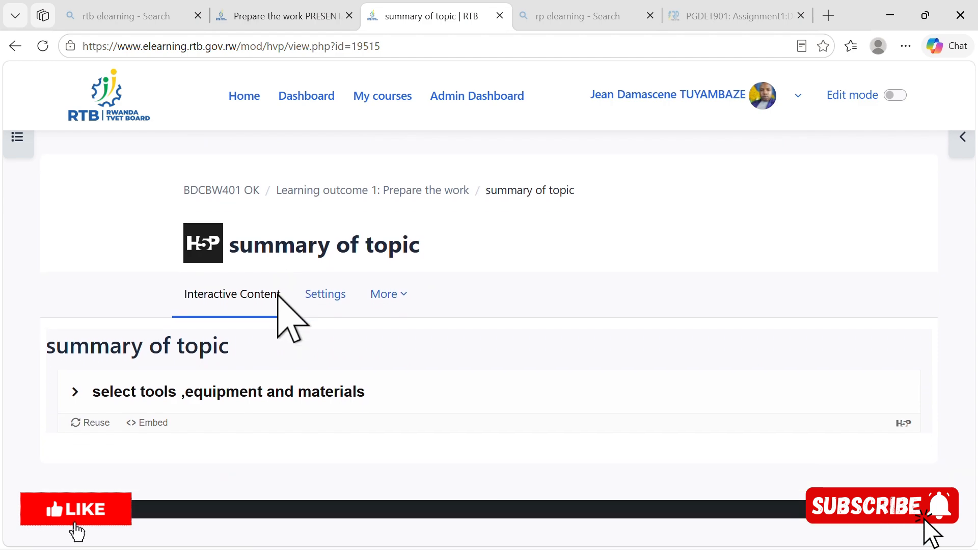
pyautogui.click(75, 420)
pyautogui.scroll(-4, 120, 425)
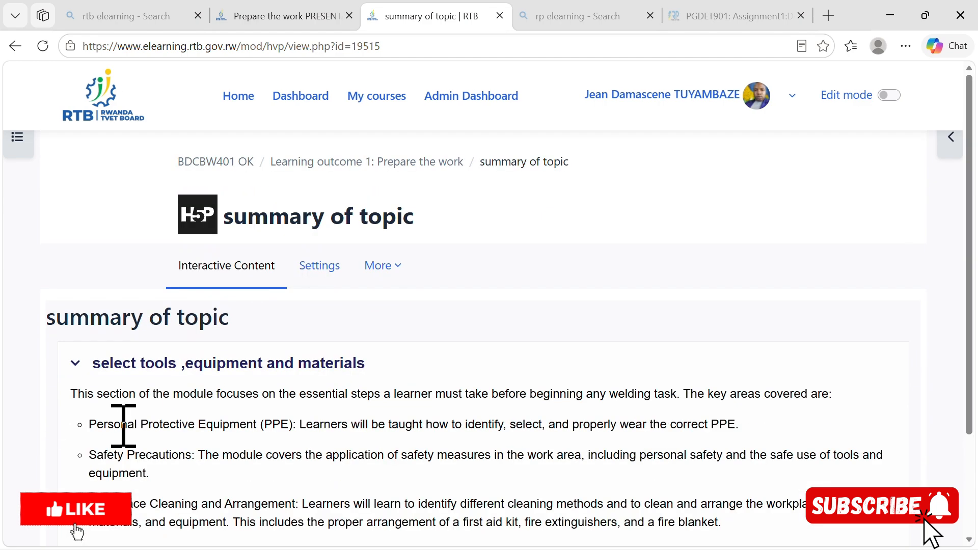
pyautogui.scroll(3, 249, 463)
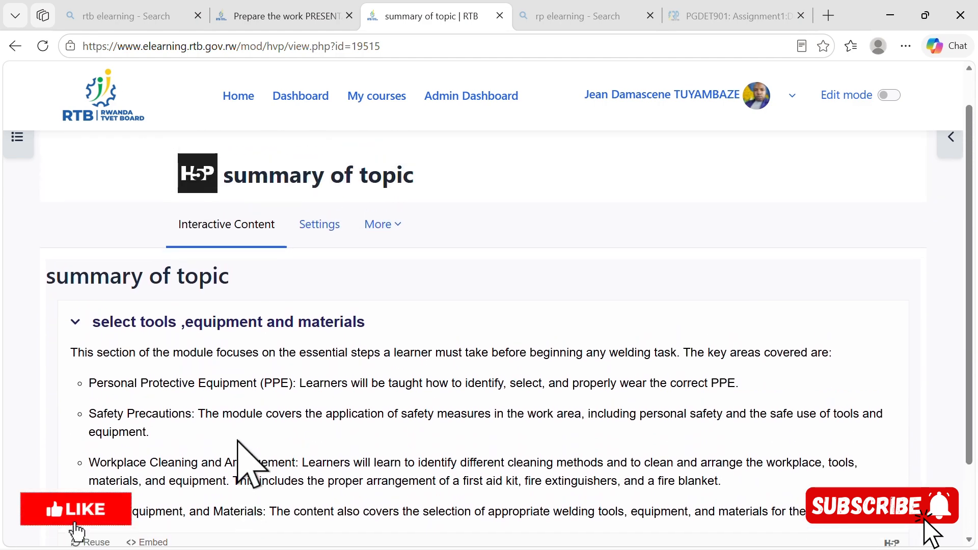
pyautogui.click(75, 364)
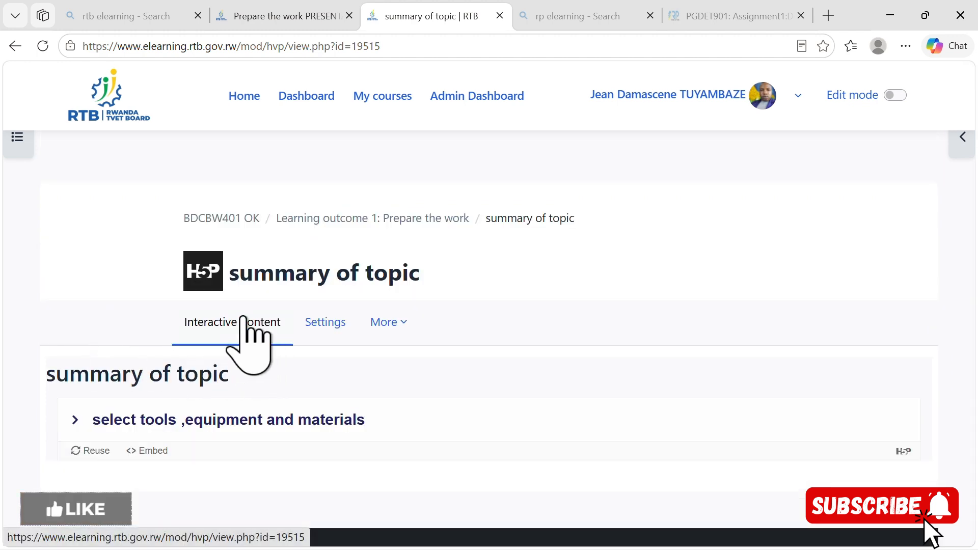
# Return to the Learning outcome 1 section and open "Prepare the work PRESENTATIONS" to view its first slide.
pyautogui.click(431, 220)
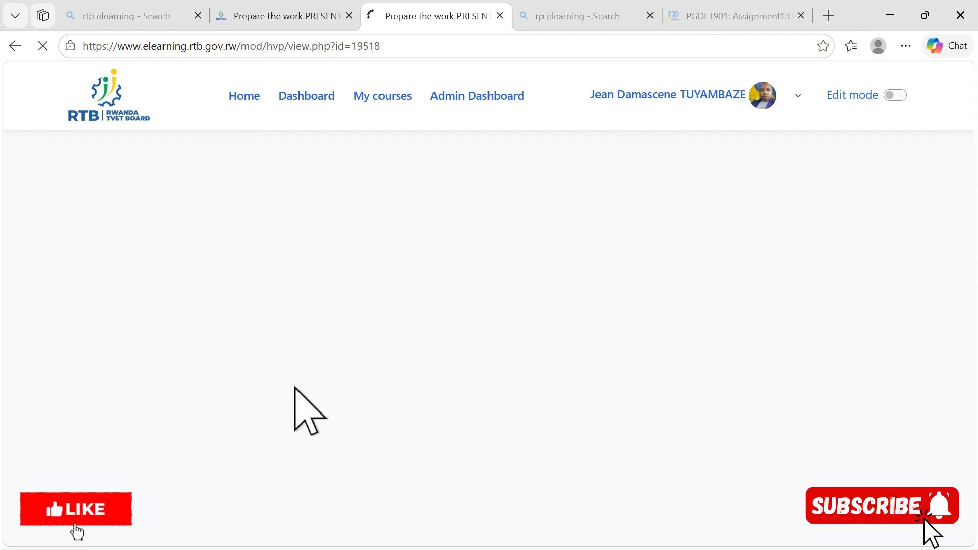
pyautogui.scroll(-5, 296, 388)
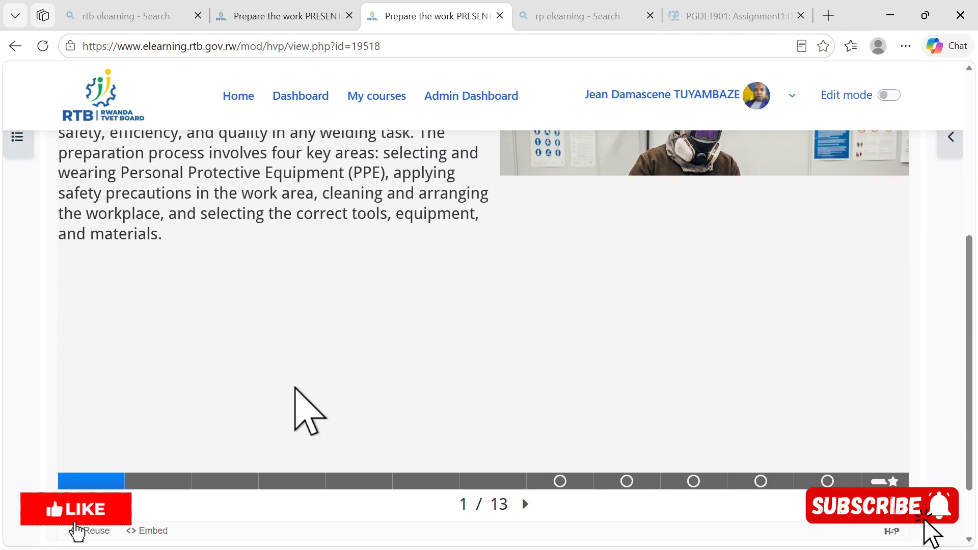
pyautogui.scroll(3, 255, 426)
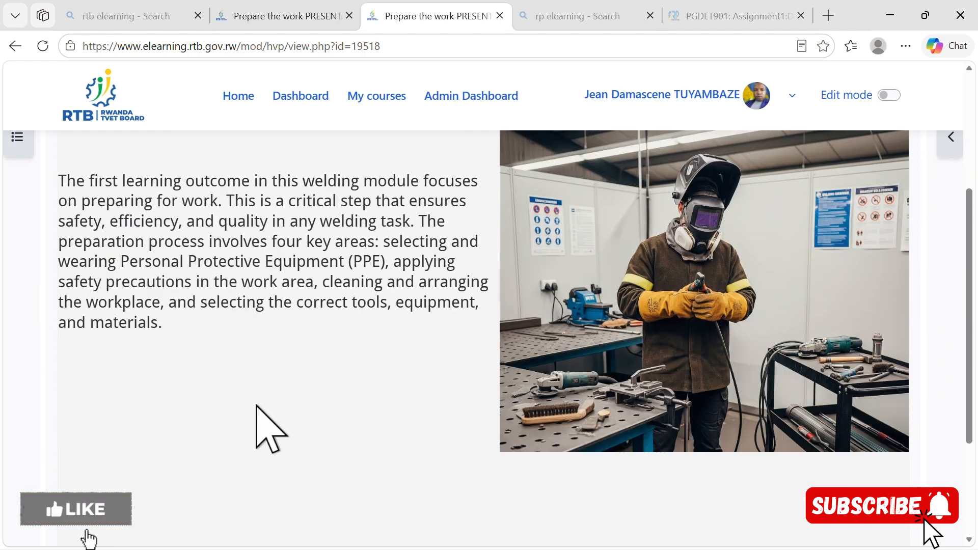
pyautogui.scroll(-3, 389, 353)
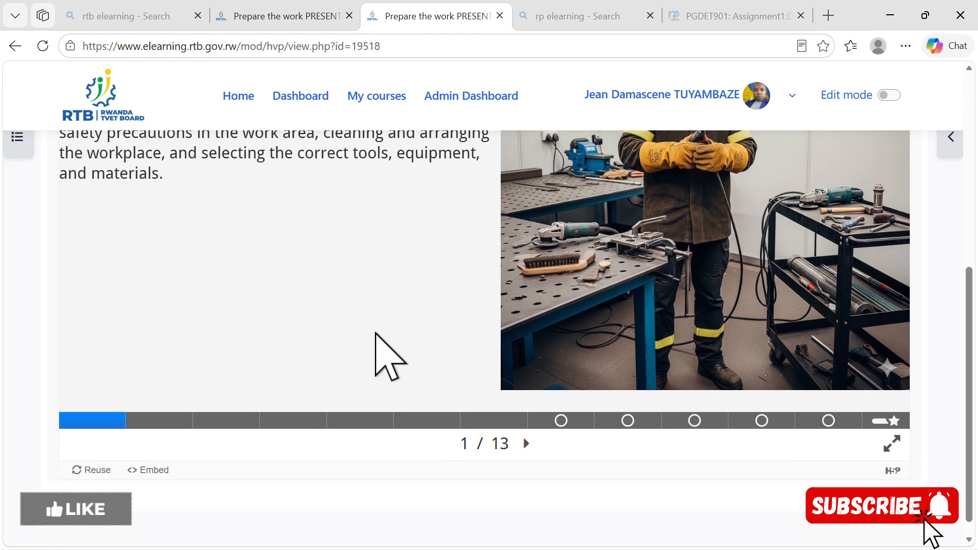
# Go through slides 2 to 7 of the presentation, reviewing the videos and the PPE, workplace safety and tool selection text.
pyautogui.click(160, 401)
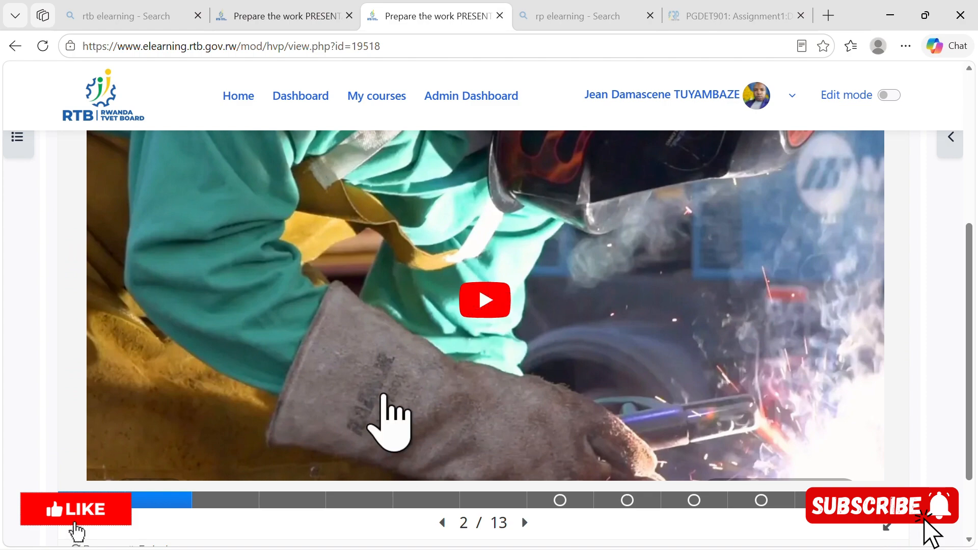
pyautogui.click(224, 502)
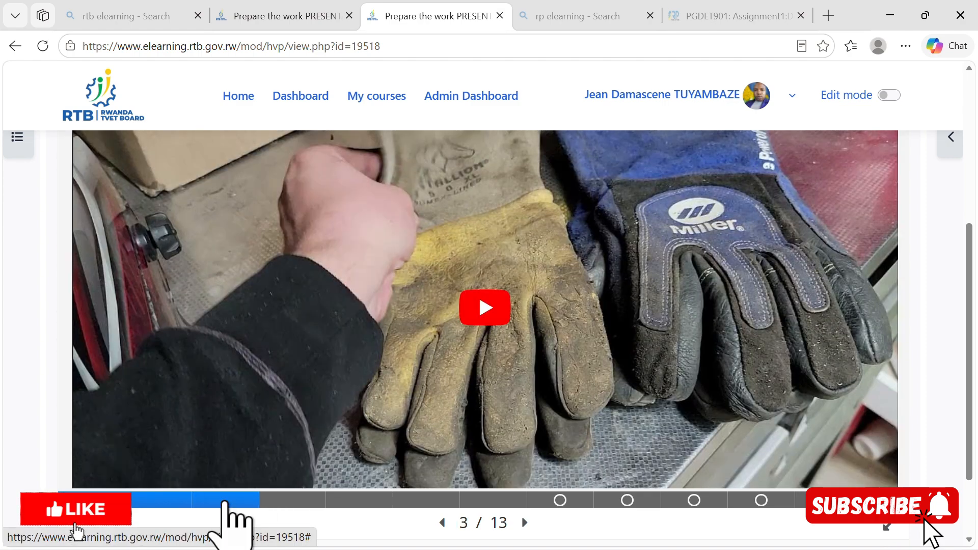
pyautogui.click(294, 500)
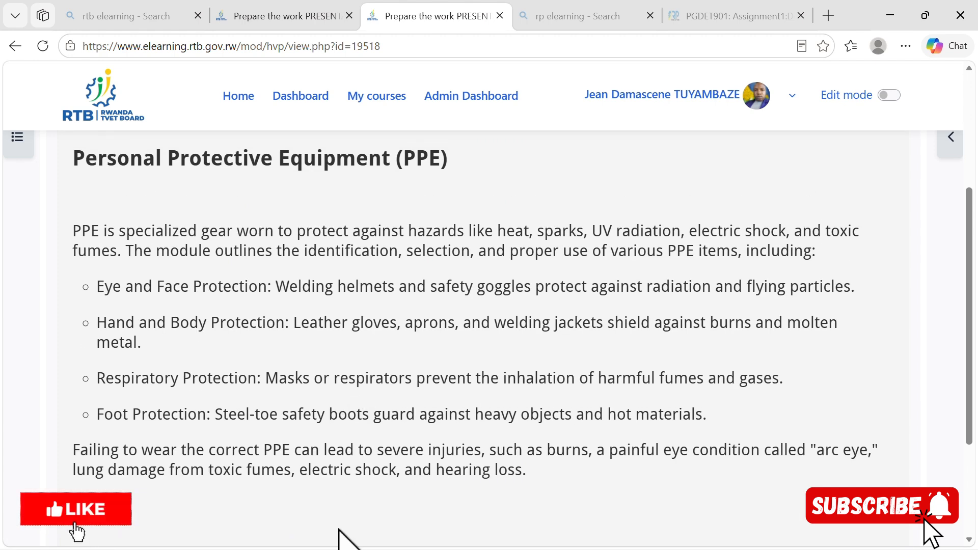
pyautogui.click(357, 487)
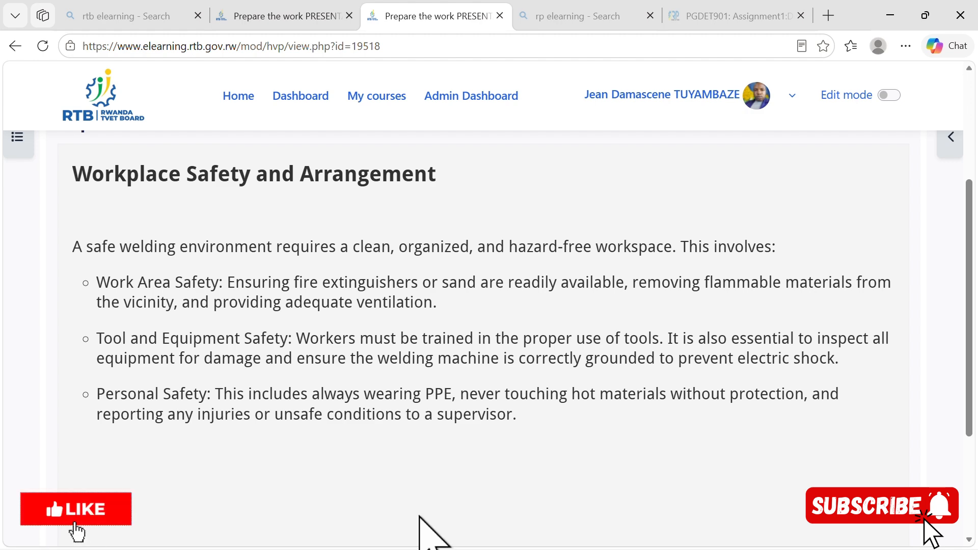
pyautogui.scroll(-3, 437, 483)
pyautogui.click(435, 451)
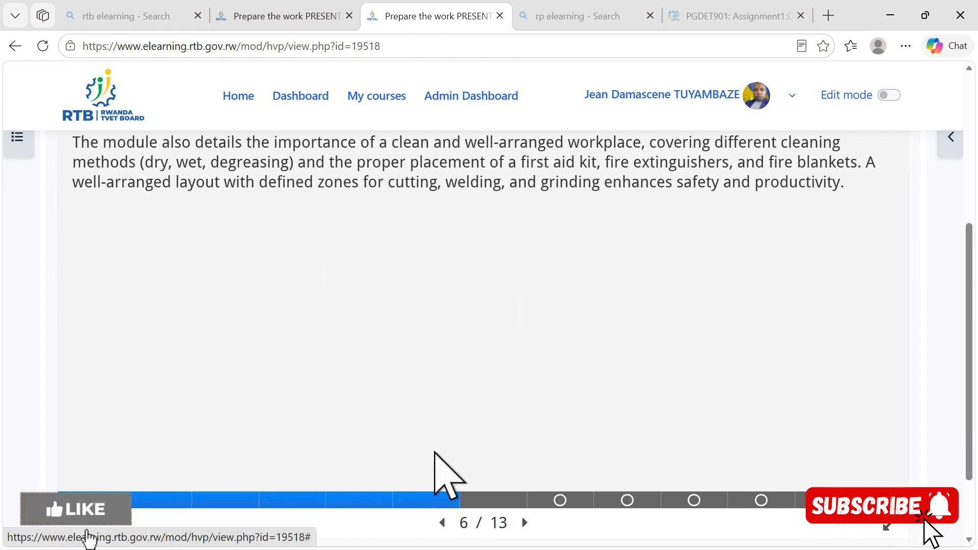
pyautogui.click(493, 502)
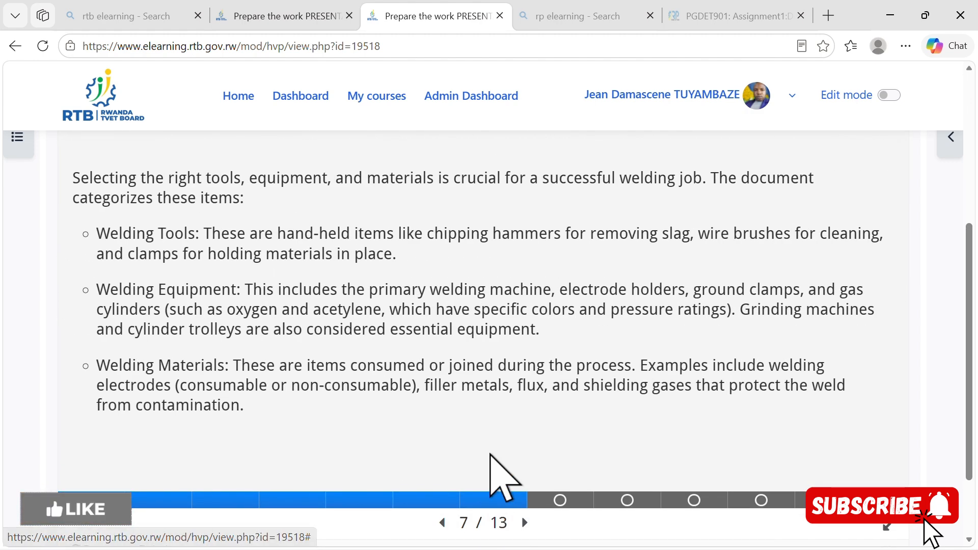
# Answer the question on slide 8 about risks of not wearing PPE with "Improved weld quality" and check the answer.
pyautogui.click(560, 540)
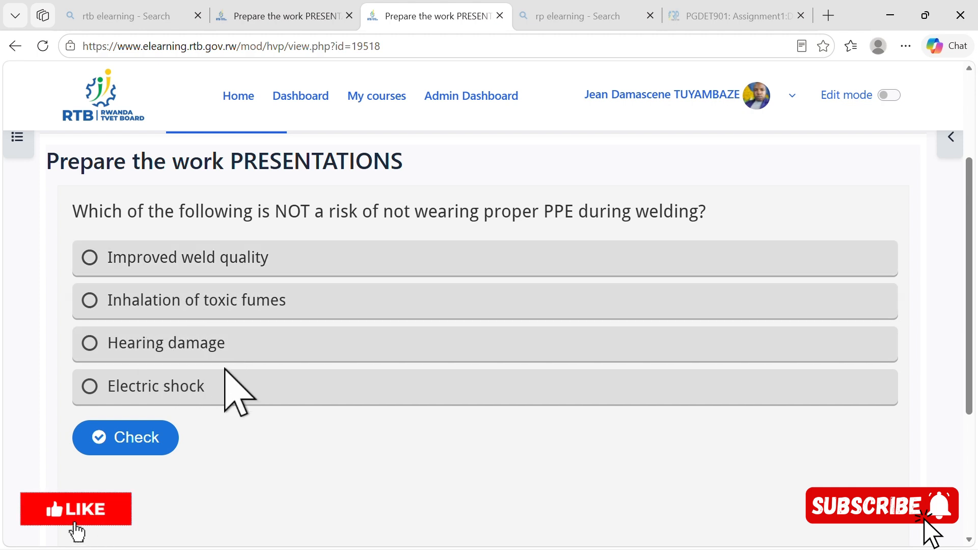
pyautogui.click(94, 257)
pyautogui.scroll(-2, 98, 275)
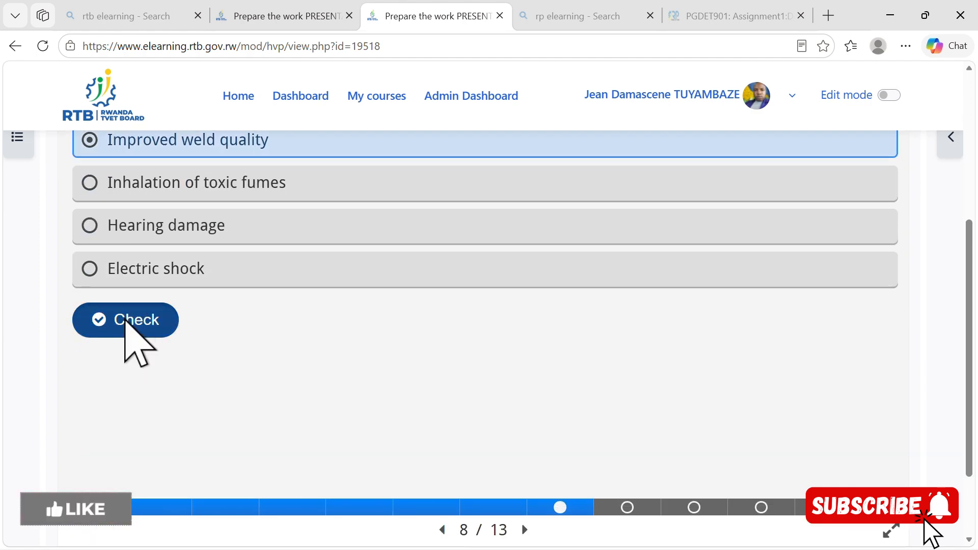
pyautogui.click(126, 321)
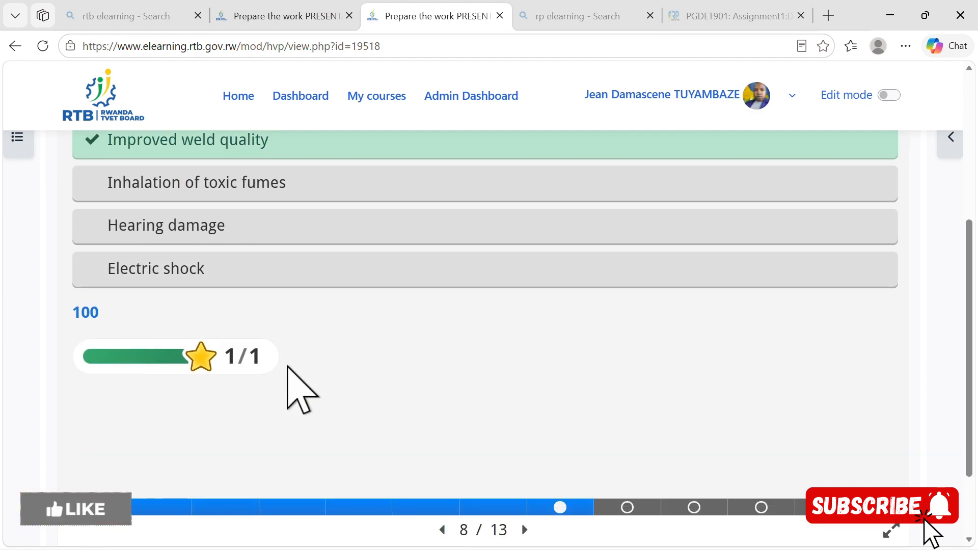
pyautogui.scroll(1, 296, 389)
pyautogui.scroll(-3, 346, 326)
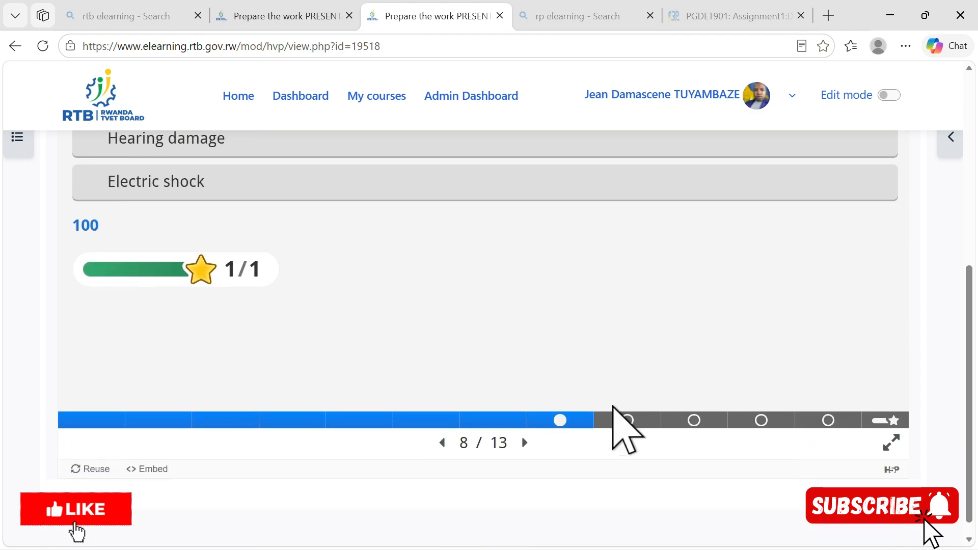
# Answer slide 9's chipping hammer question with "To remove slag after welding", check the answer and move on to slide 10.
pyautogui.click(625, 421)
pyautogui.scroll(2, 443, 387)
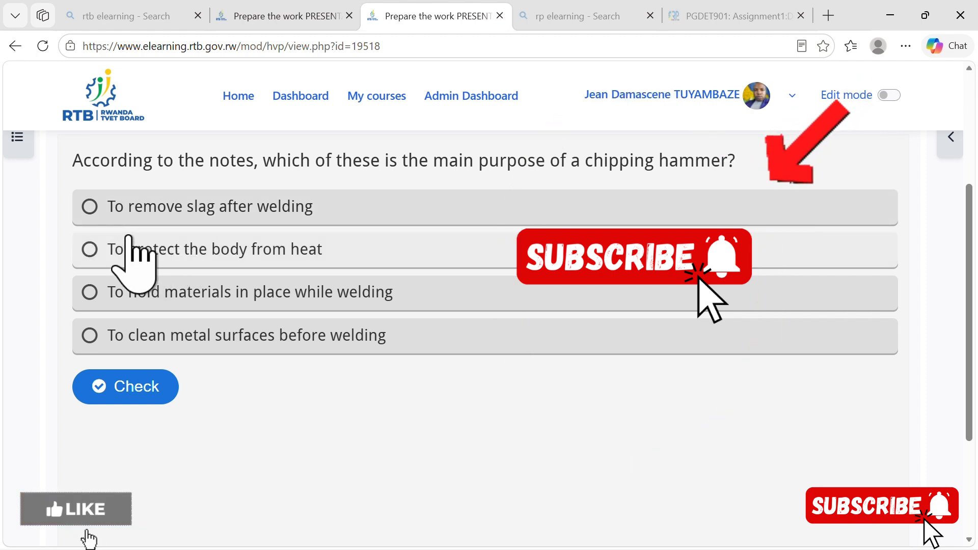
pyautogui.click(87, 209)
pyautogui.scroll(-2, 90, 214)
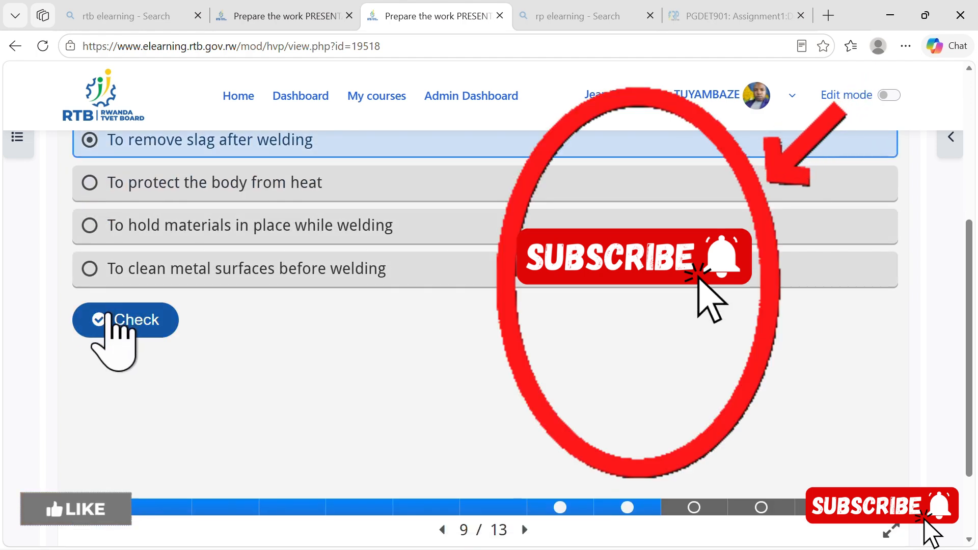
pyautogui.click(123, 320)
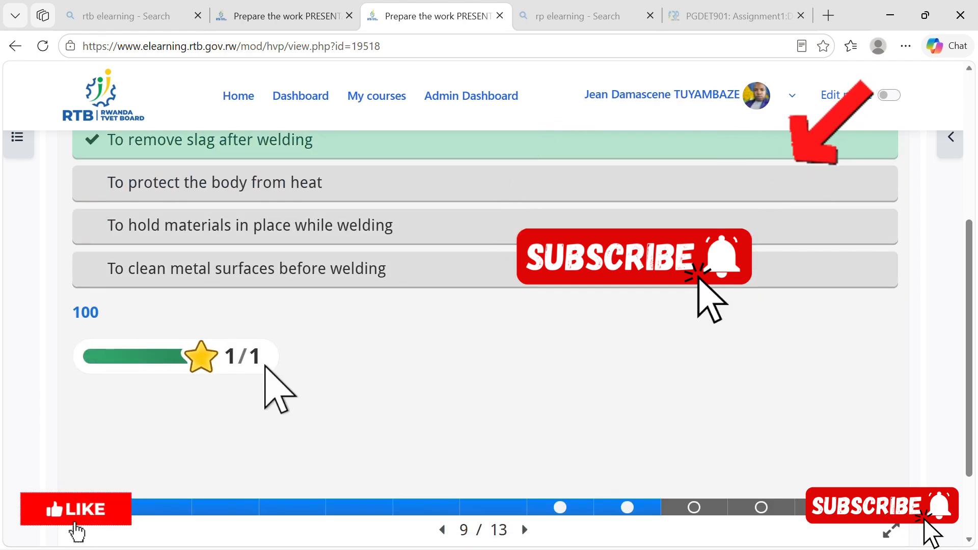
pyautogui.scroll(1, 458, 393)
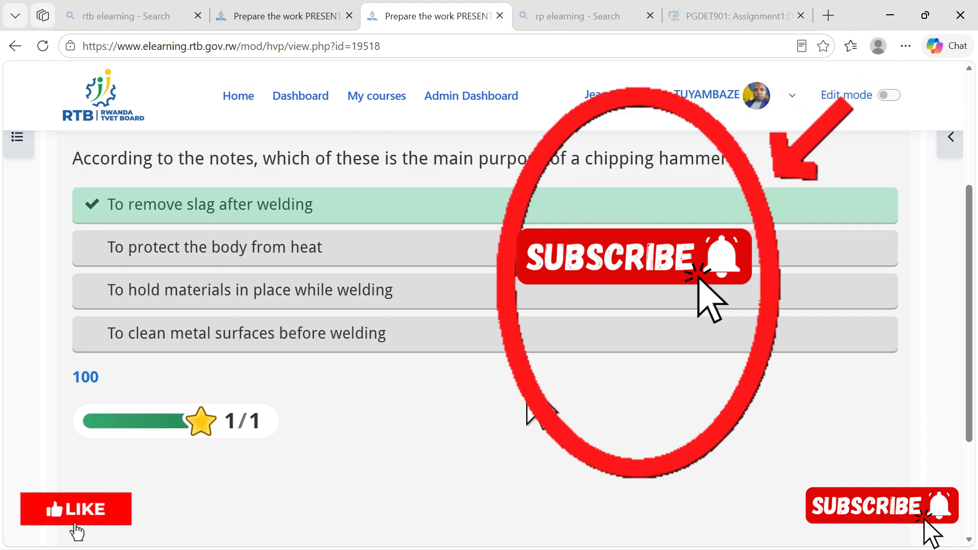
pyautogui.scroll(-3, 527, 408)
pyautogui.click(693, 406)
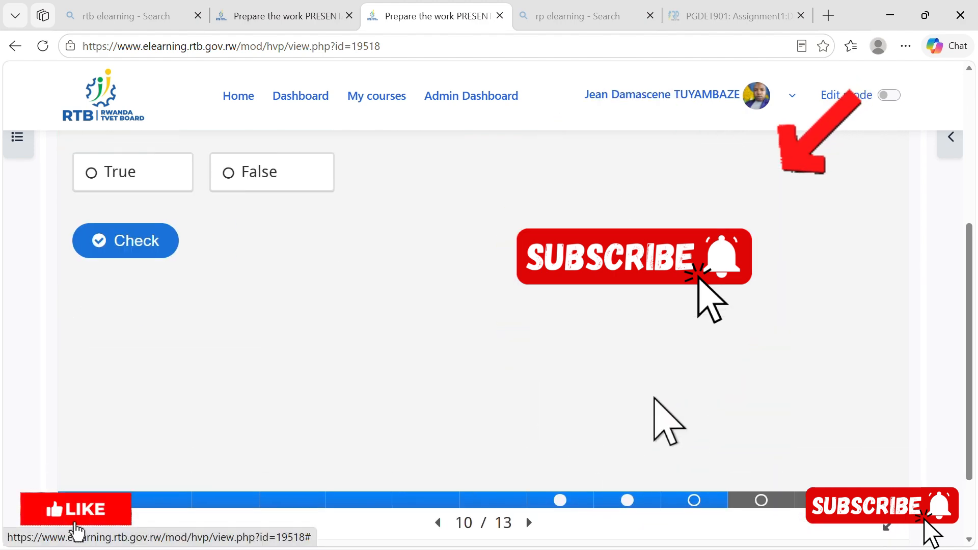